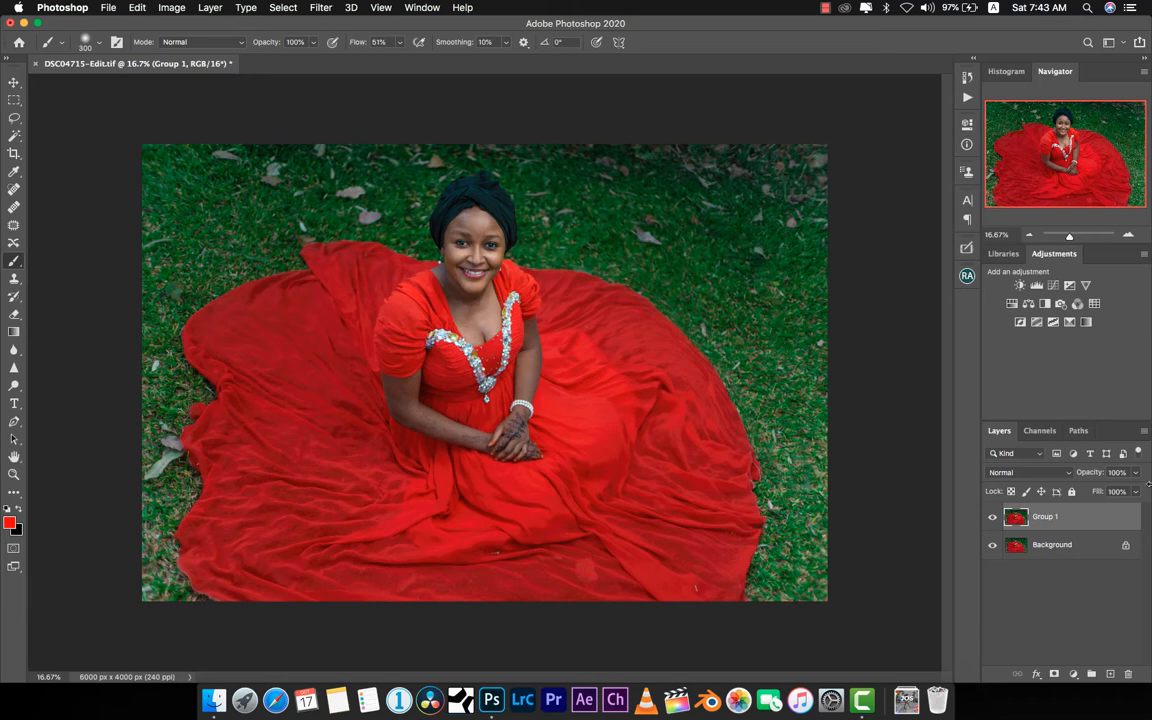
Step: Rename the Group 1 layer to "base"
{"action": "double_click", "coordinate": [1045, 517]}
{"action": "type", "text": "bas"}
{"action": "type", "text": "e"}
{"action": "key", "text": "Return"}
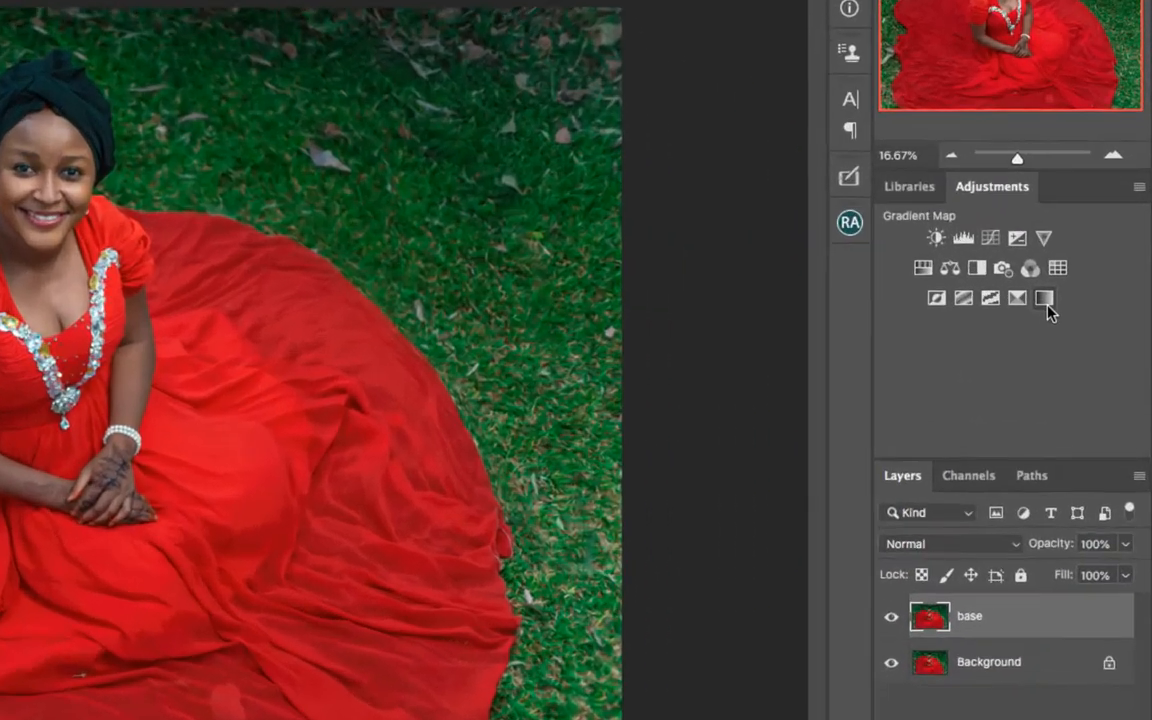
Step: Add a single Gradient Map adjustment layer above the base layer, undoing the accidental duplicate
{"action": "left_click", "coordinate": [1046, 300]}
{"action": "left_click", "coordinate": [1046, 300]}
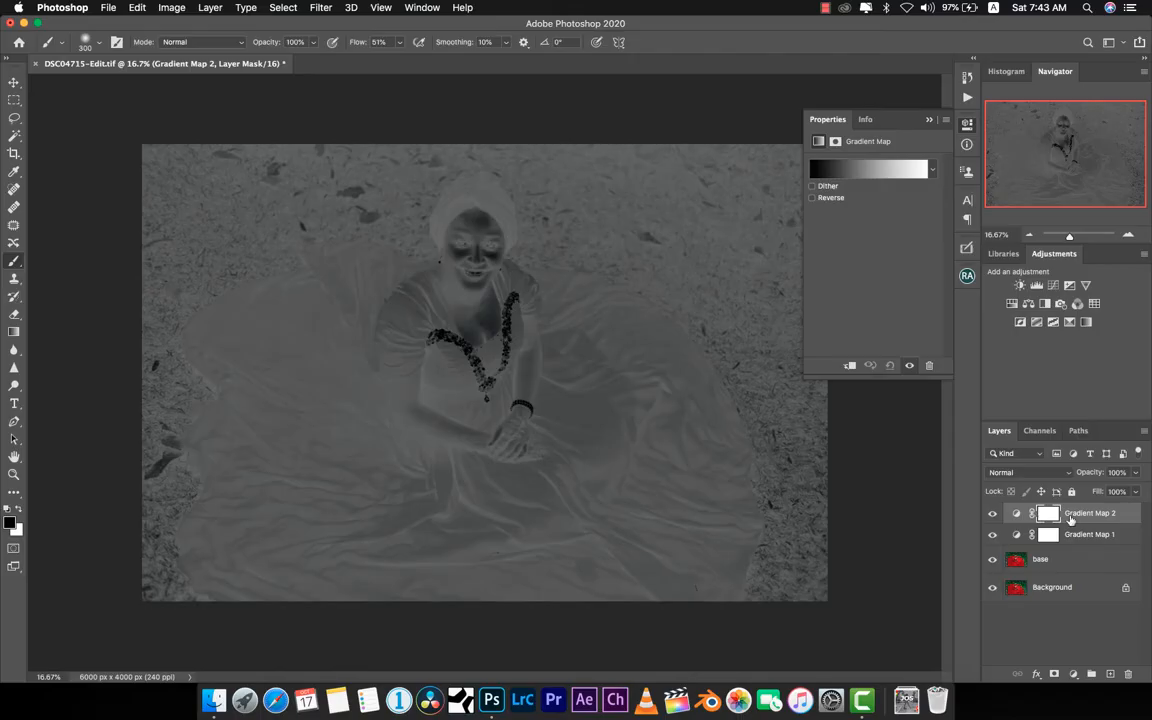
{"action": "key", "text": "super+z"}
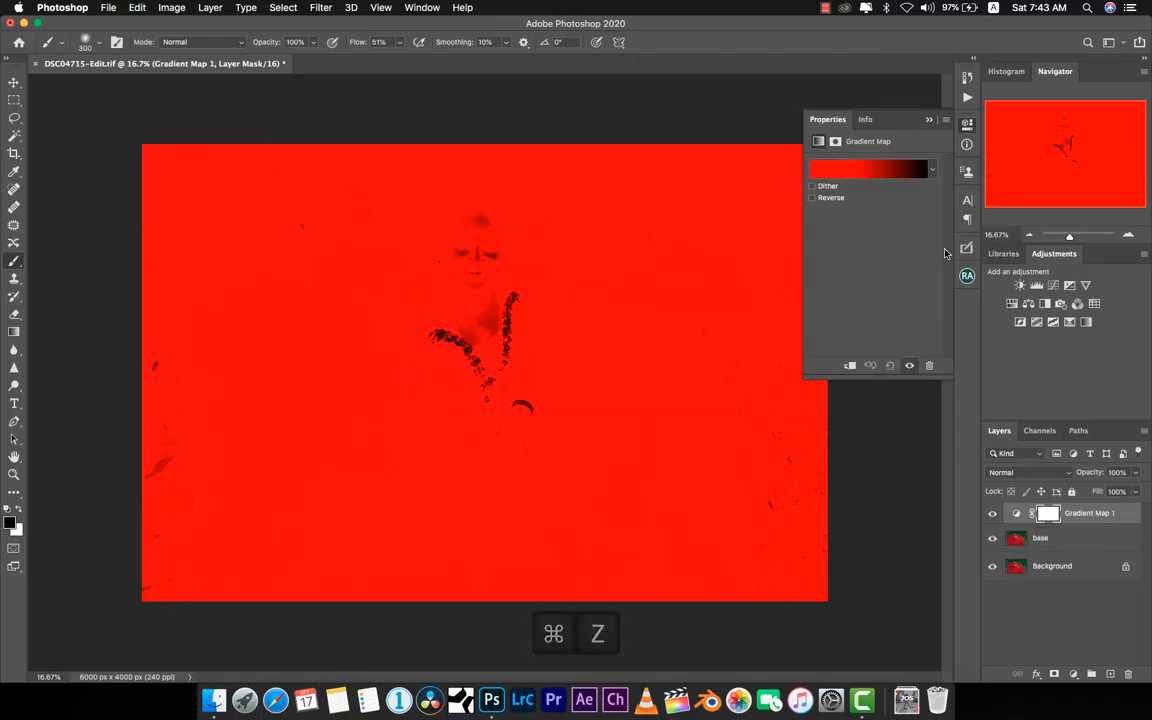
Step: Apply the black-to-white Foreground to Background preset from Basics to the gradient map, and preview Reverse but leave it off
{"action": "left_click", "coordinate": [862, 174]}
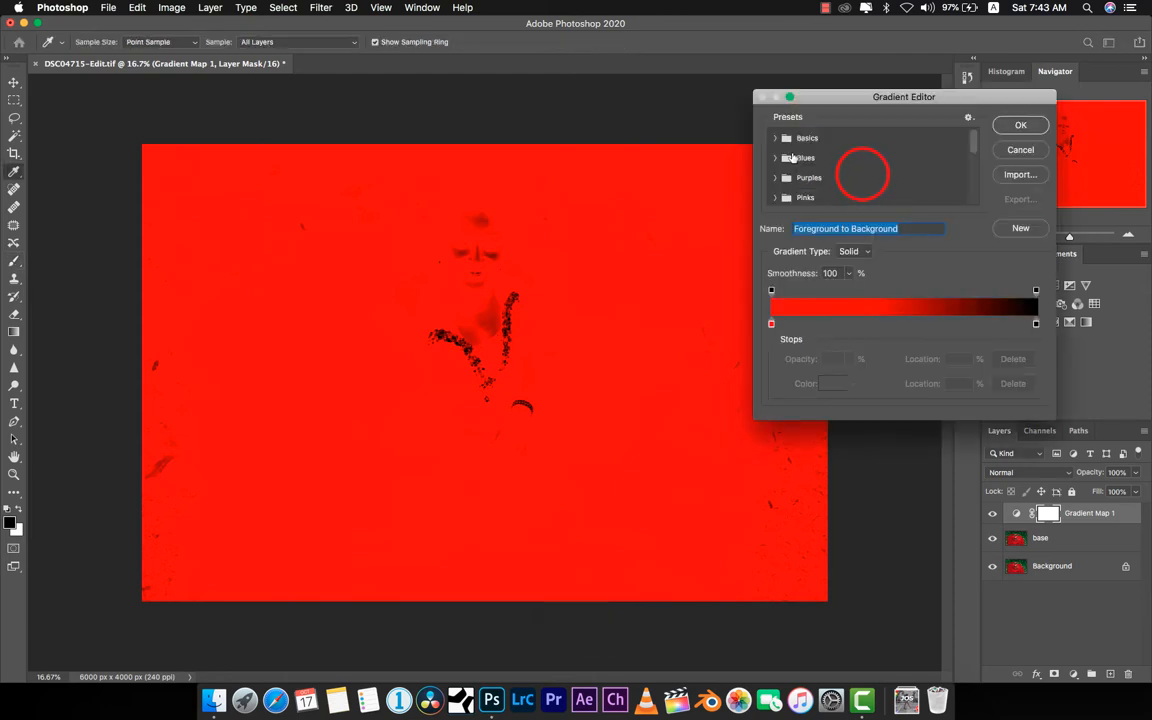
{"action": "left_click", "coordinate": [775, 138]}
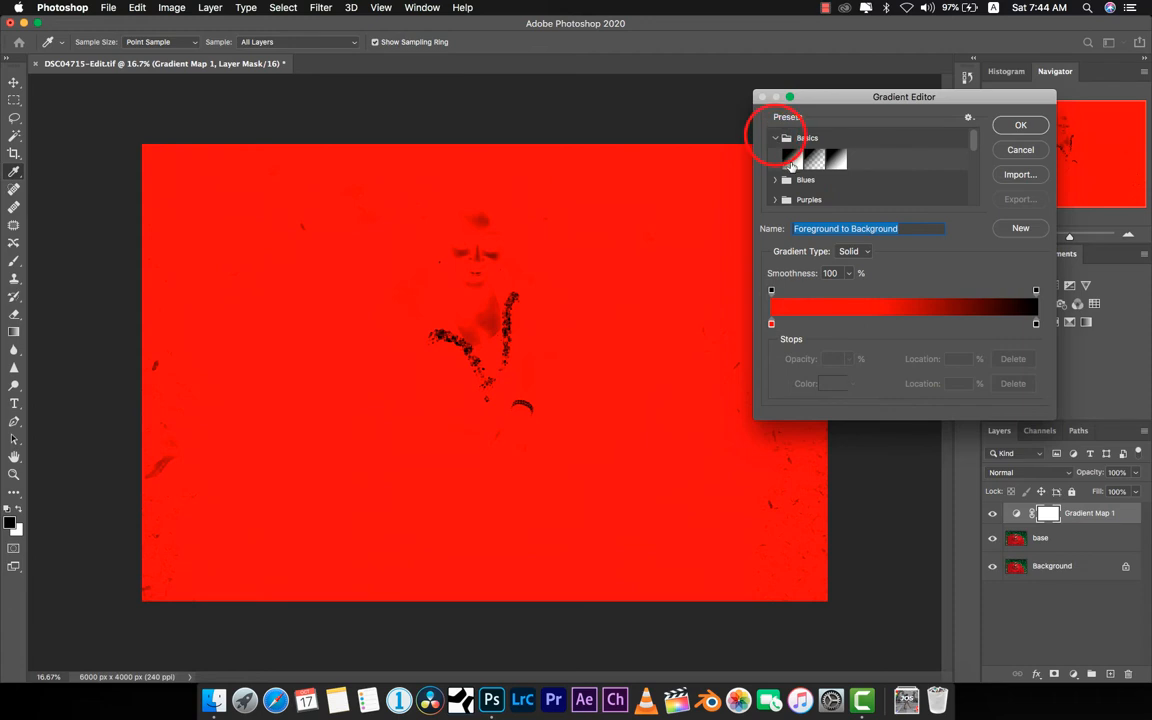
{"action": "left_click", "coordinate": [791, 160]}
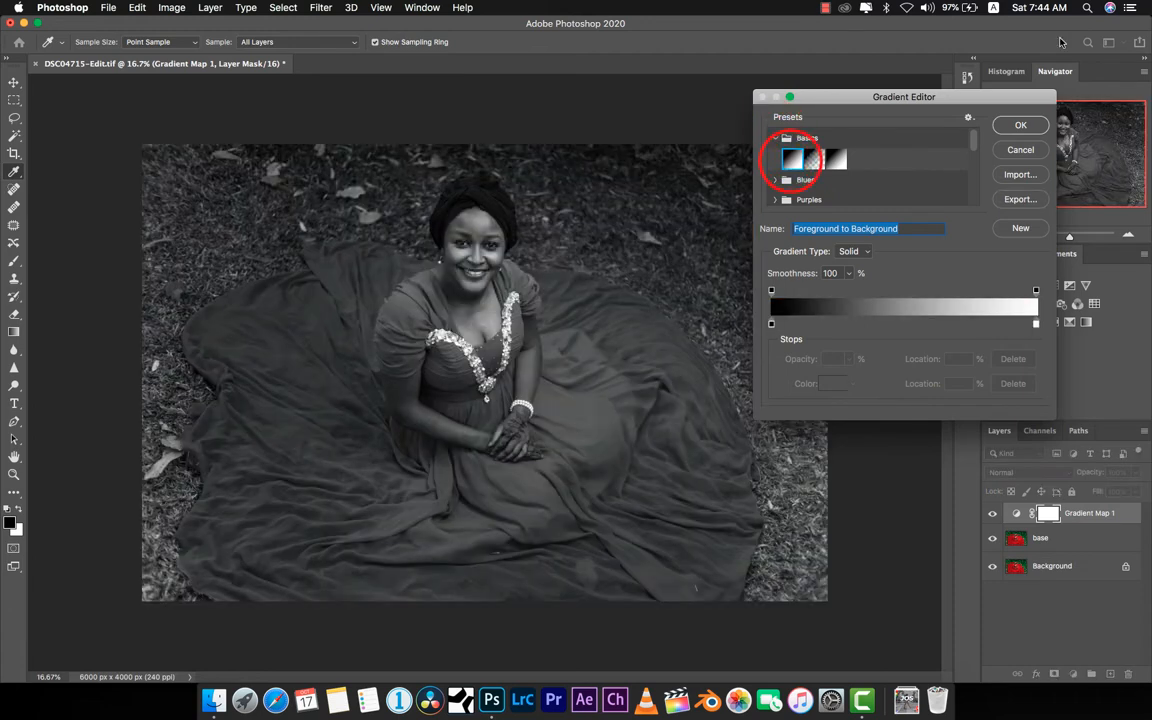
{"action": "left_click", "coordinate": [1020, 125]}
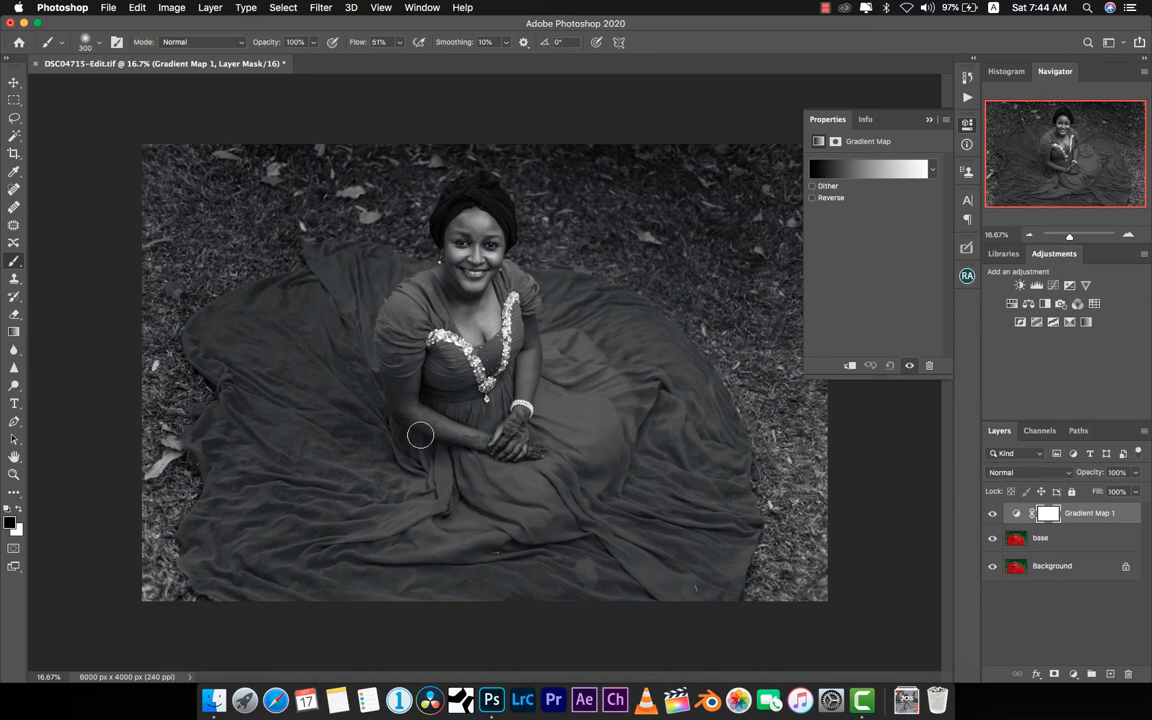
{"action": "left_click", "coordinate": [812, 199]}
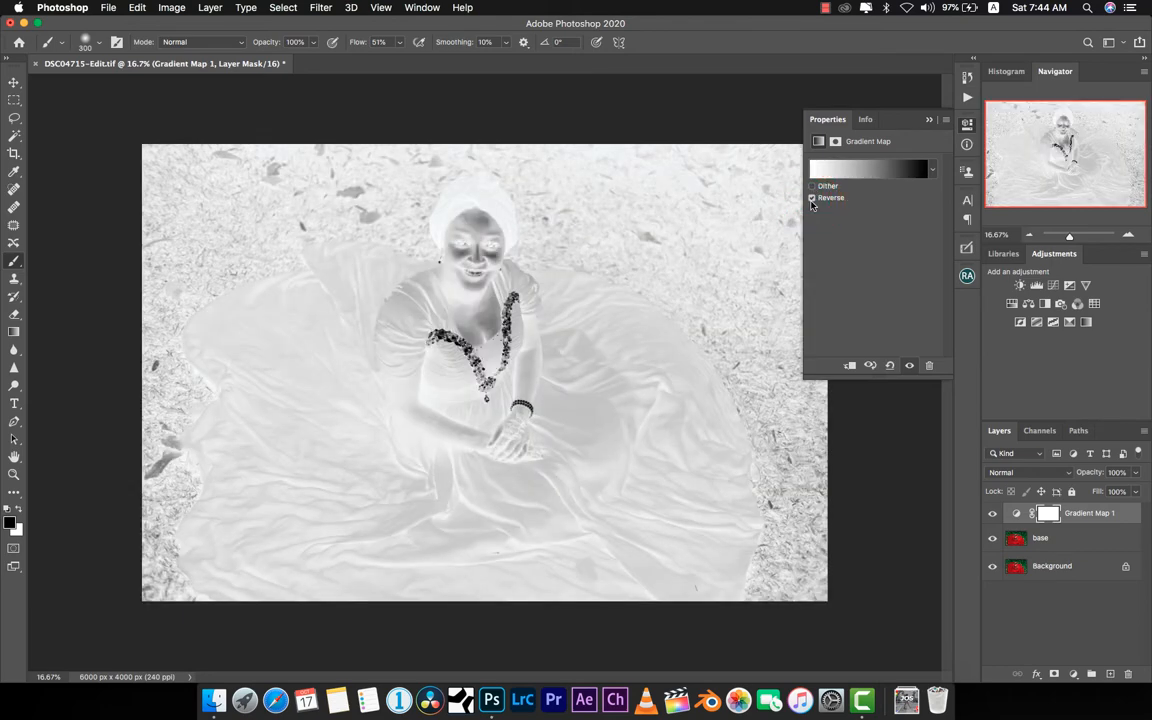
{"action": "left_click", "coordinate": [812, 199]}
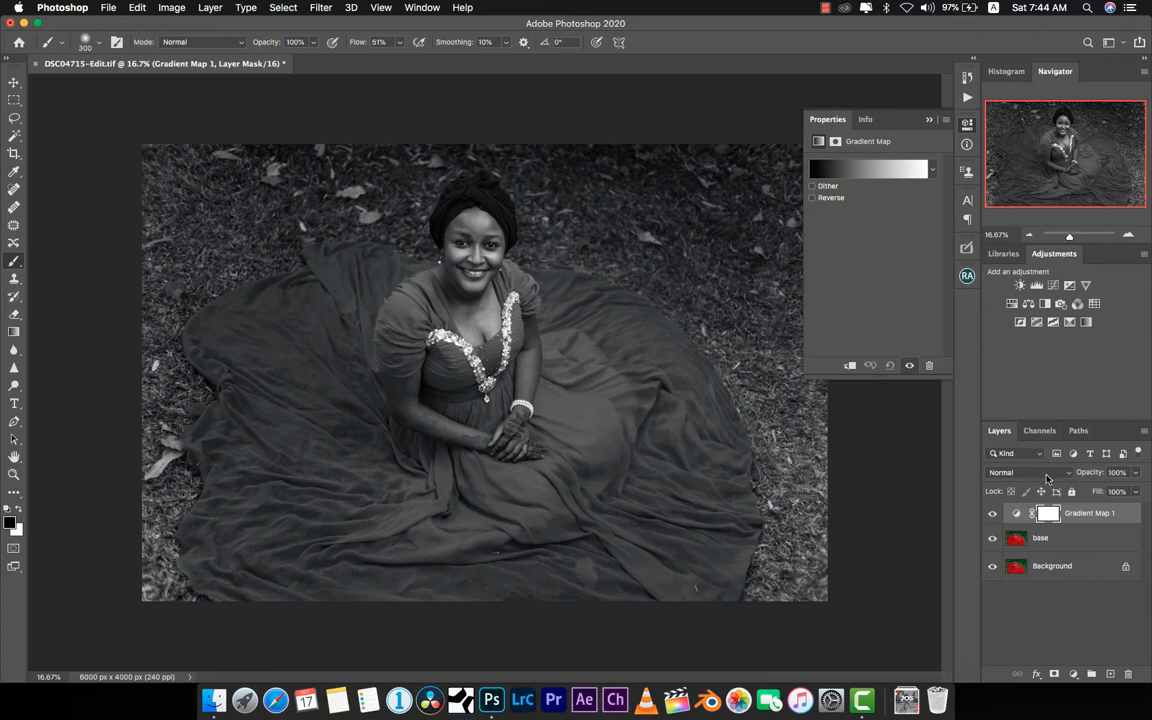
Step: Rename the gradient map layer to "Black White GM"
{"action": "double_click", "coordinate": [1088, 515]}
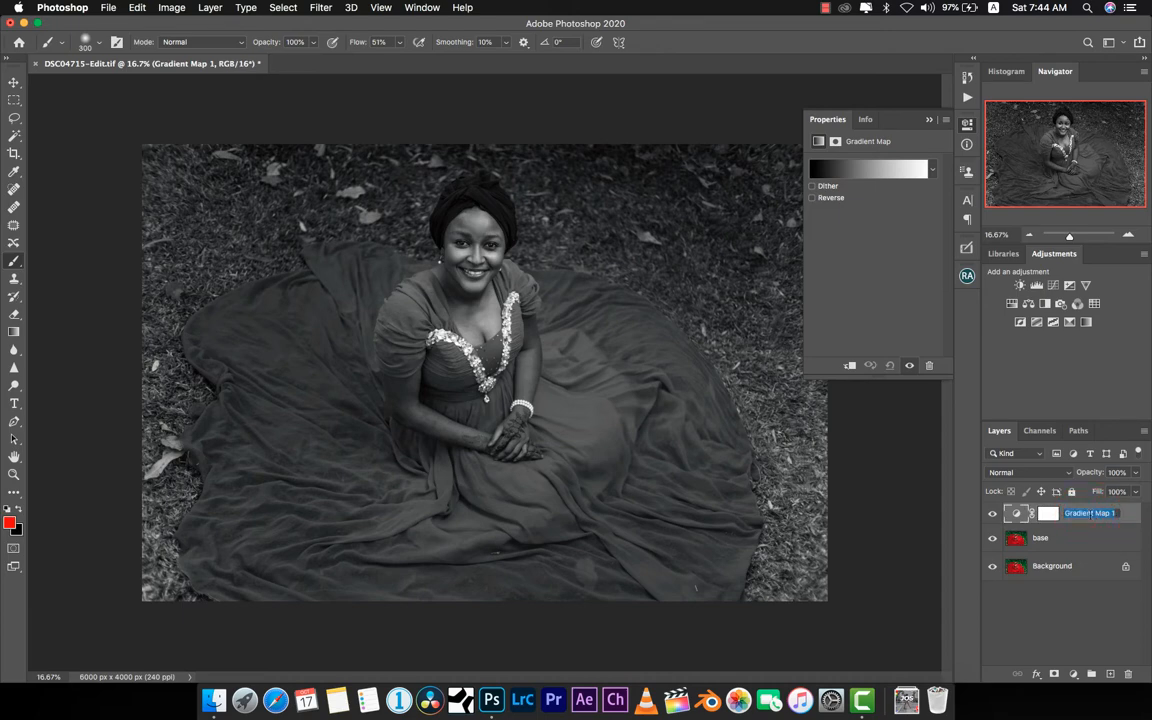
{"action": "type", "text": "Black w"}
{"action": "key", "text": "BackSpace"}
{"action": "type", "text": "Whti"}
{"action": "key", "text": "BackSpace"}
{"action": "key", "text": "BackSpace"}
{"action": "type", "text": "ite GM"}
{"action": "key", "text": "Return"}
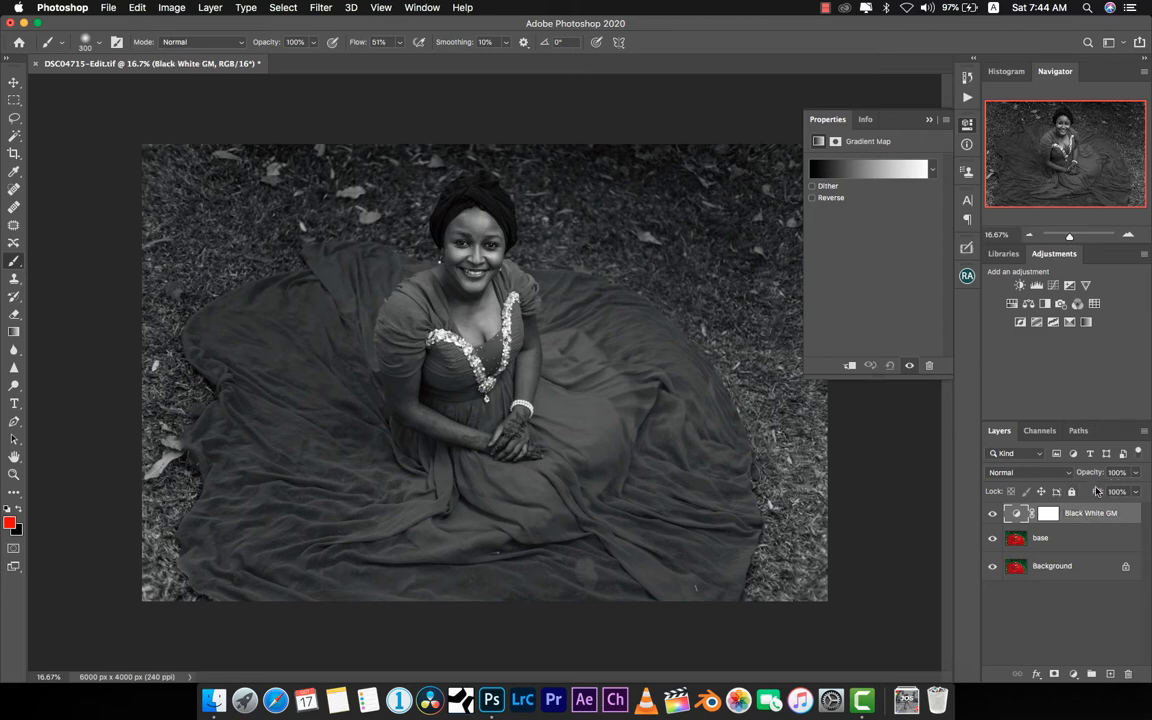
Step: Set the Black White GM layer's blend mode to Soft Light and its opacity to 42%
{"action": "left_click", "coordinate": [1028, 472]}
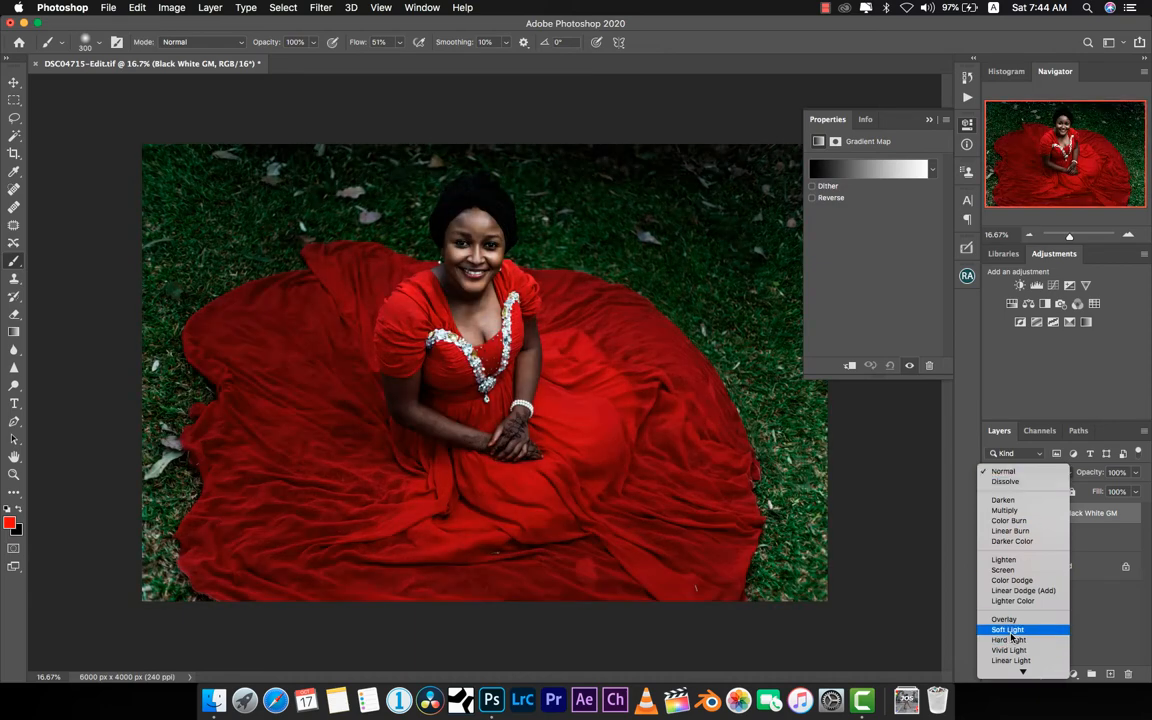
{"action": "left_click", "coordinate": [1010, 630]}
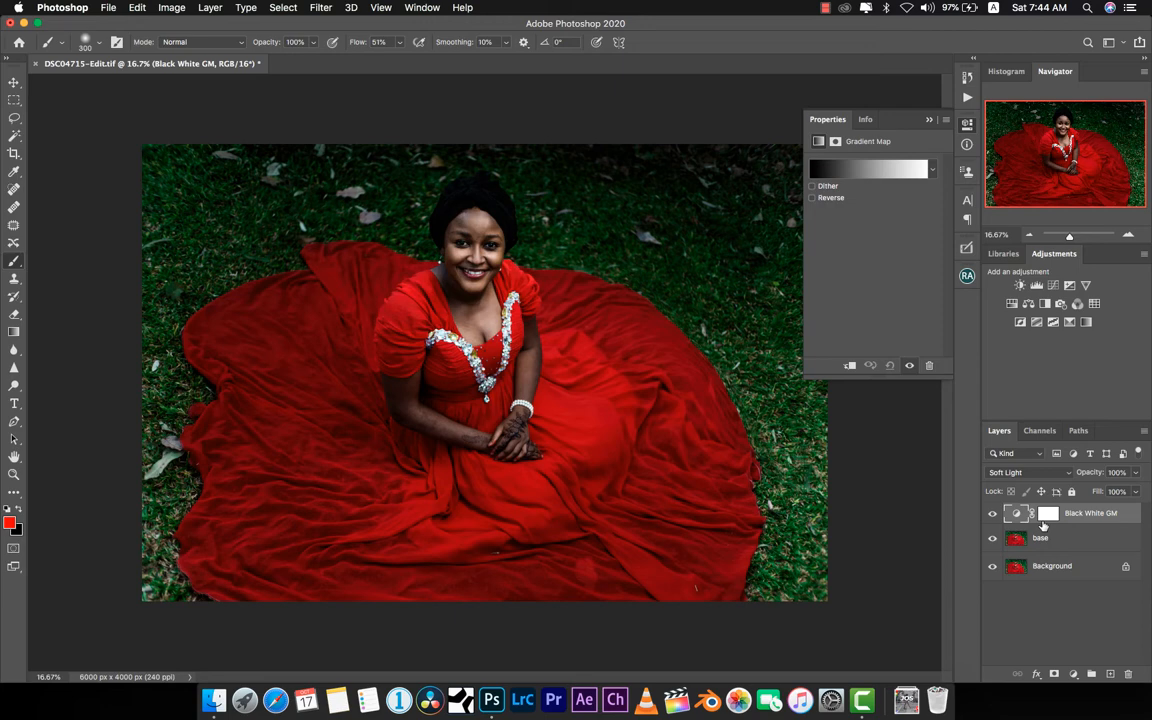
{"action": "left_click", "coordinate": [929, 119]}
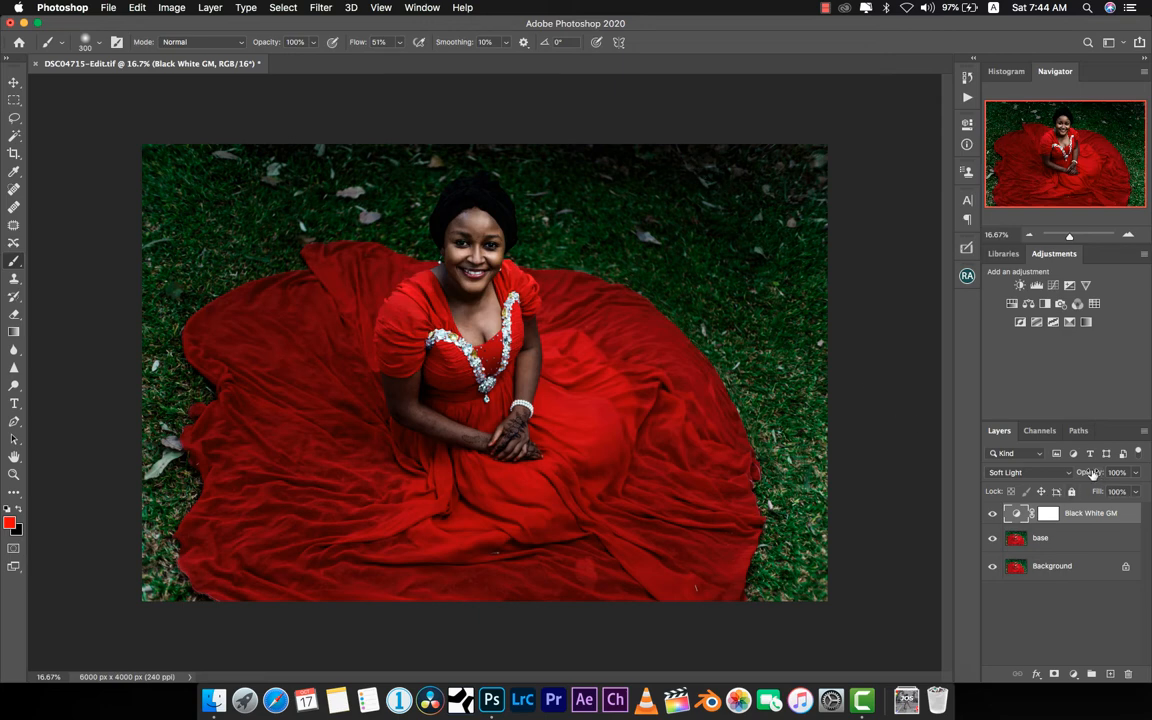
{"action": "left_click_drag", "start_coordinate": [1091, 473], "coordinate": [1088, 474]}
{"action": "left_click_drag", "start_coordinate": [1088, 474], "coordinate": [1052, 480]}
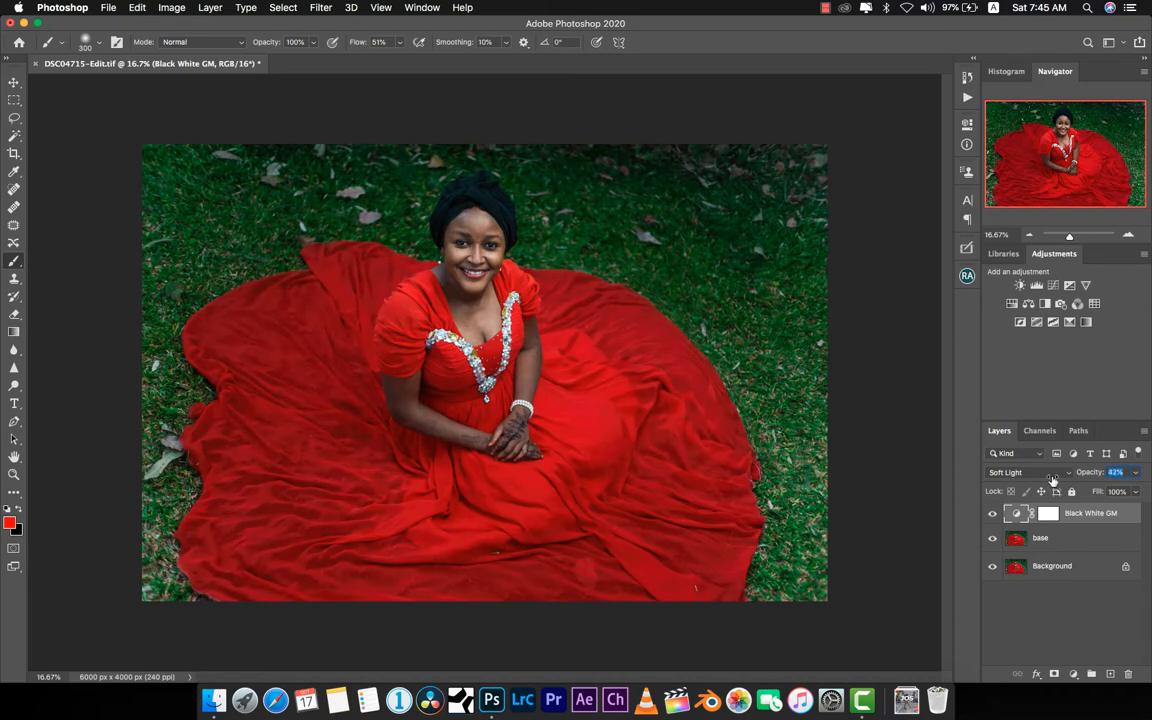
{"action": "left_click_drag", "start_coordinate": [1052, 480], "coordinate": [1051, 476]}
Step: Compare the image with and without the Black White GM layer, and check whether the Adjustments panel is enabled
{"action": "left_click", "coordinate": [992, 513]}
{"action": "left_click", "coordinate": [992, 513]}
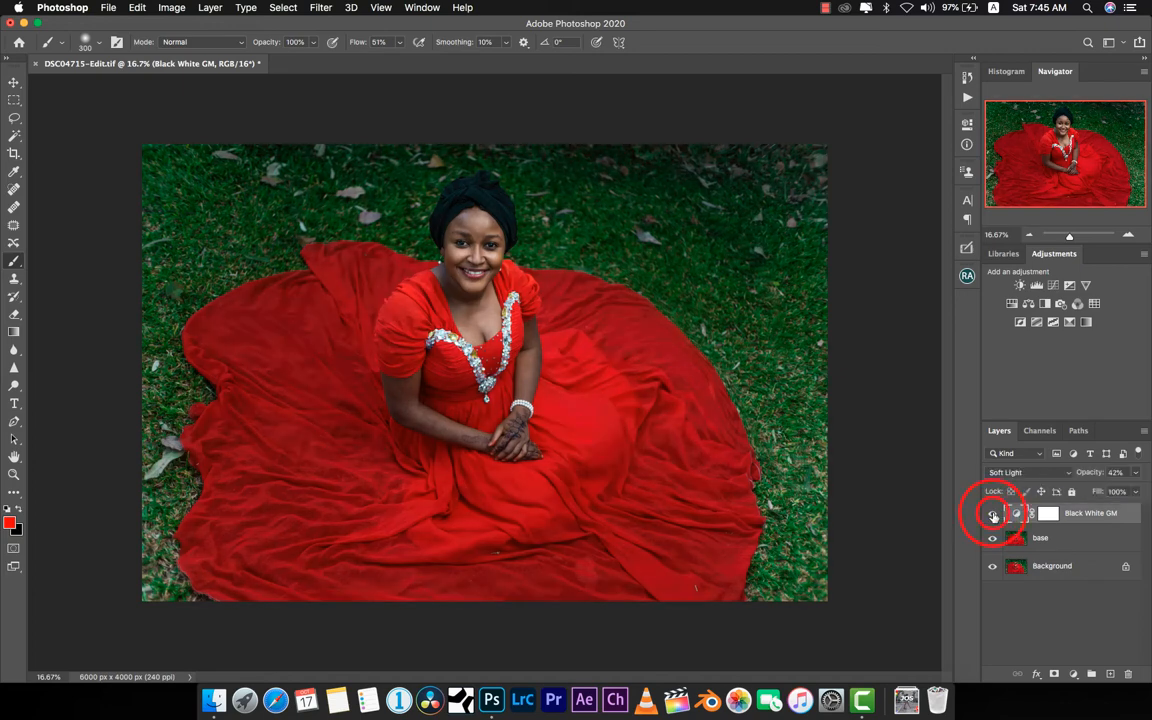
{"action": "left_click", "coordinate": [992, 513]}
{"action": "left_click", "coordinate": [992, 513]}
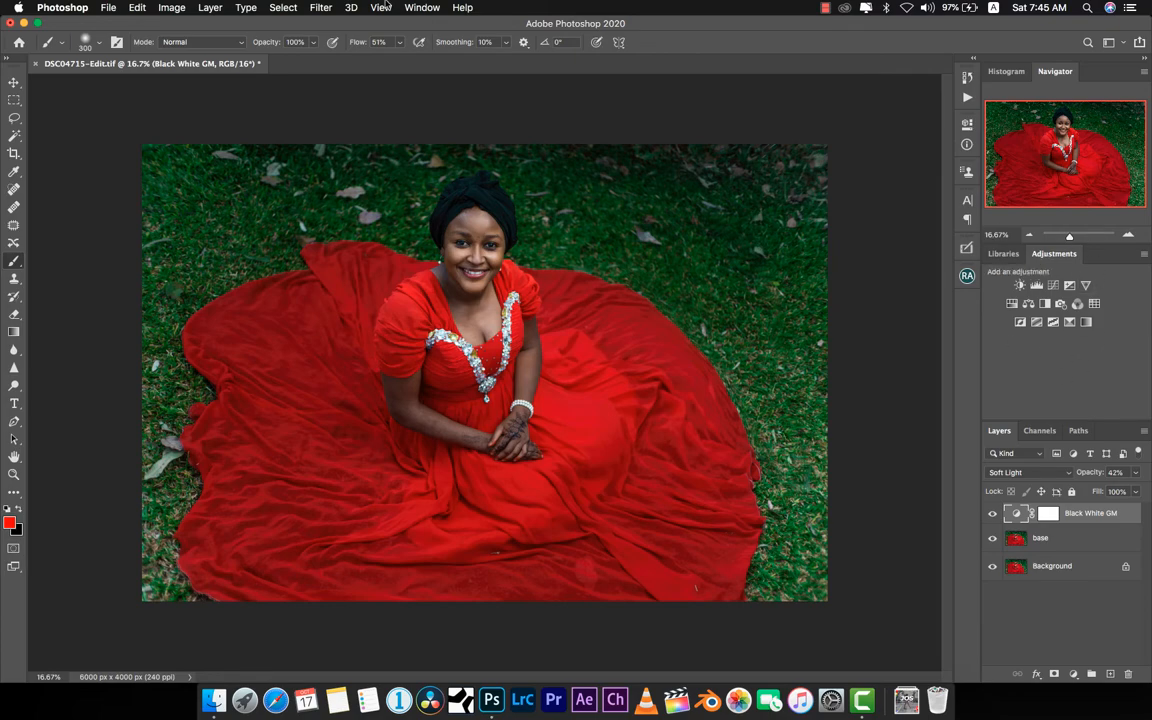
{"action": "left_click", "coordinate": [422, 7]}
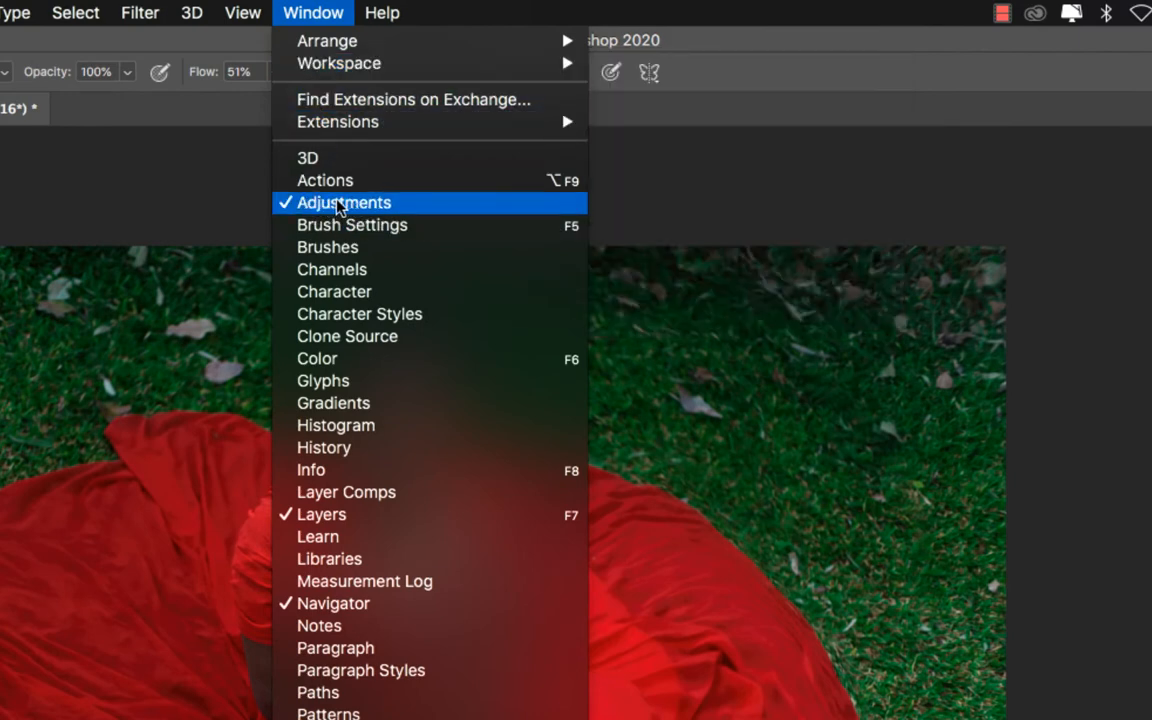
{"action": "left_click", "coordinate": [512, 20]}
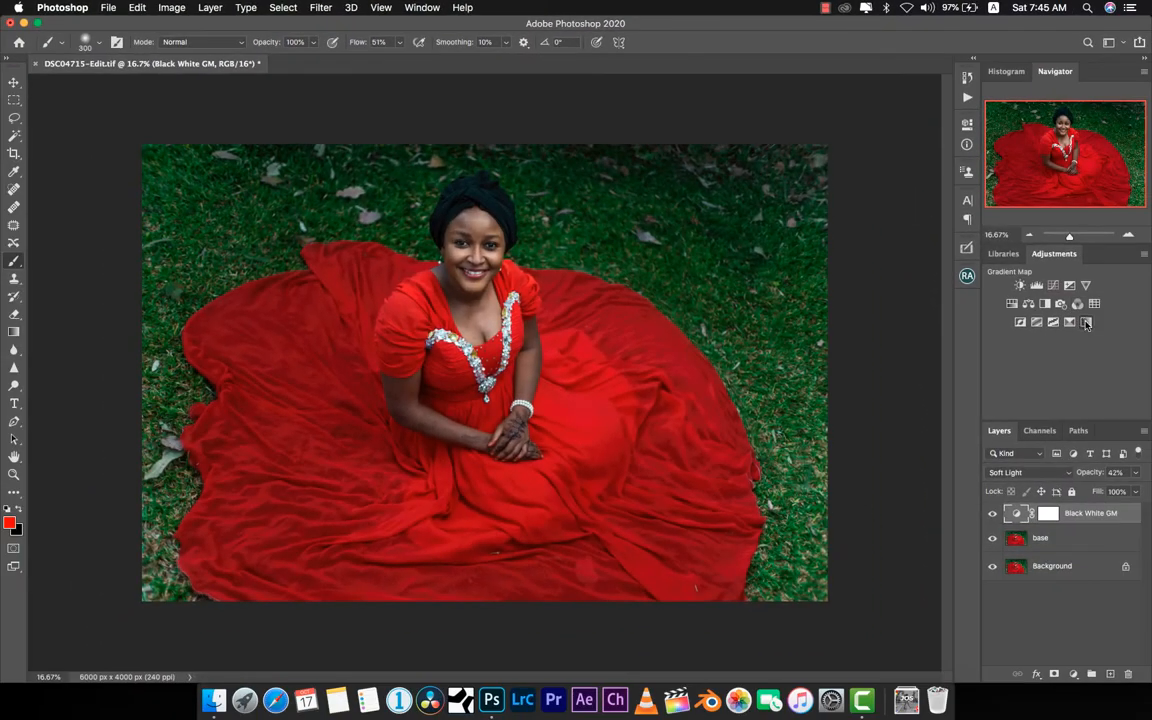
Step: Add a second Gradient Map adjustment layer on top using the Sand_01 preset from Neutrals
{"action": "left_click", "coordinate": [1086, 322]}
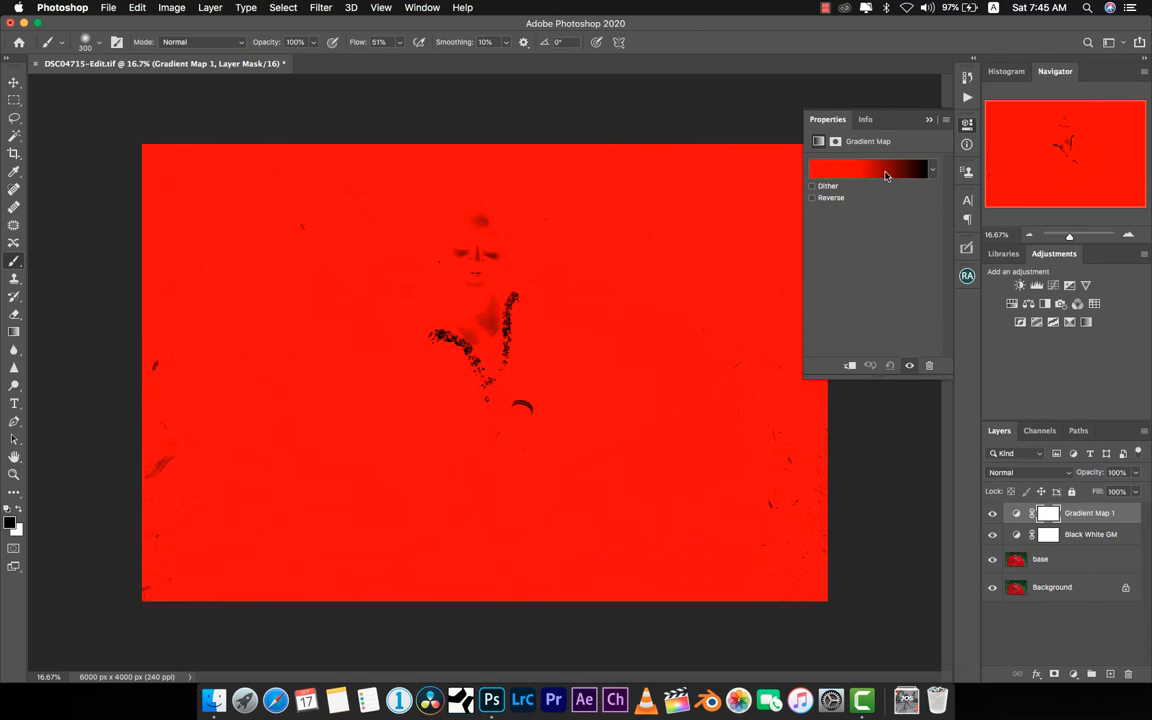
{"action": "left_click", "coordinate": [885, 174]}
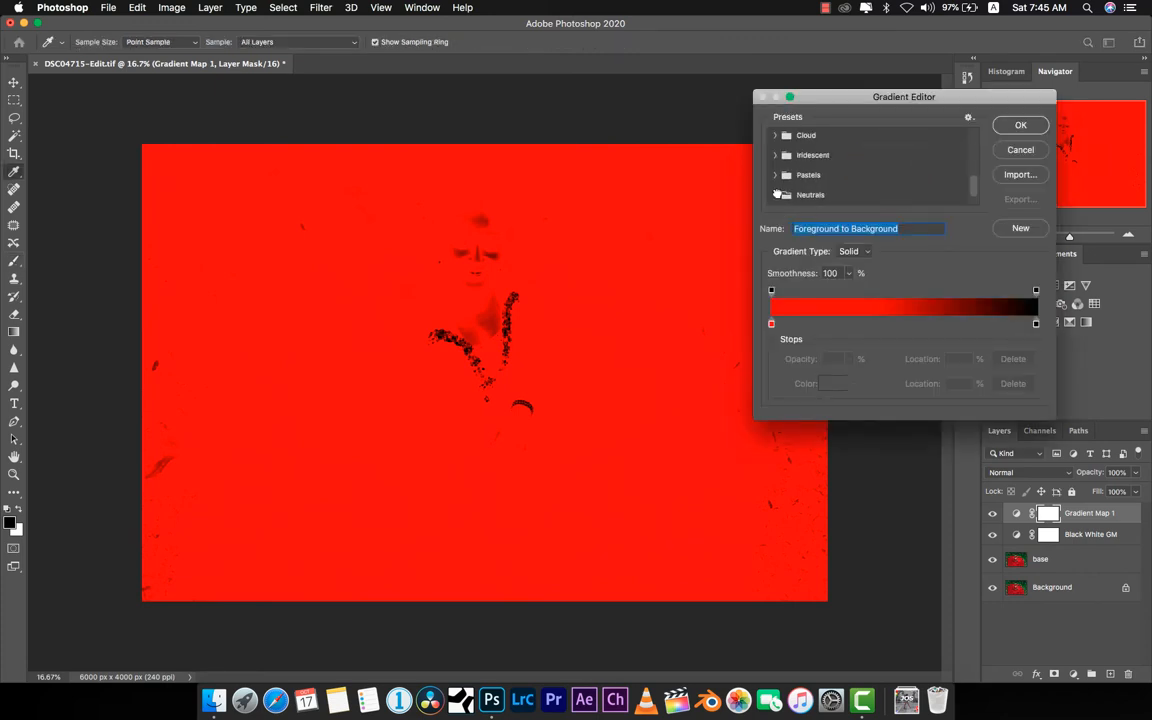
{"action": "left_click", "coordinate": [783, 194]}
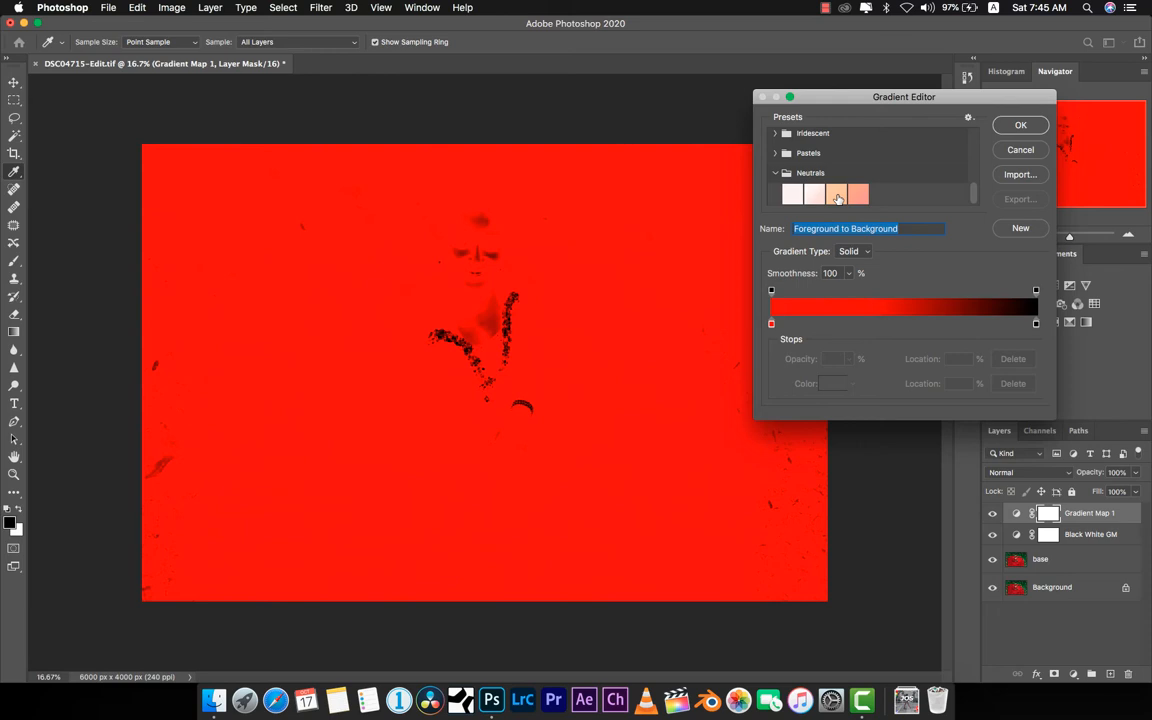
{"action": "left_click", "coordinate": [838, 198]}
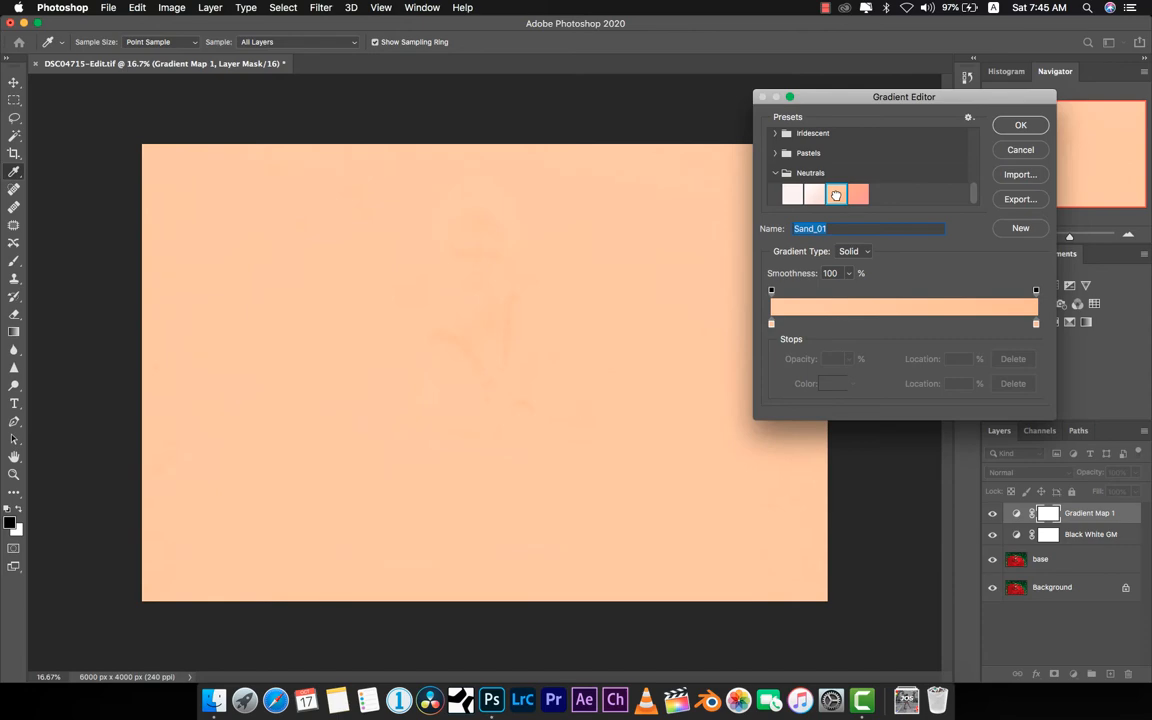
{"action": "left_click", "coordinate": [1021, 125]}
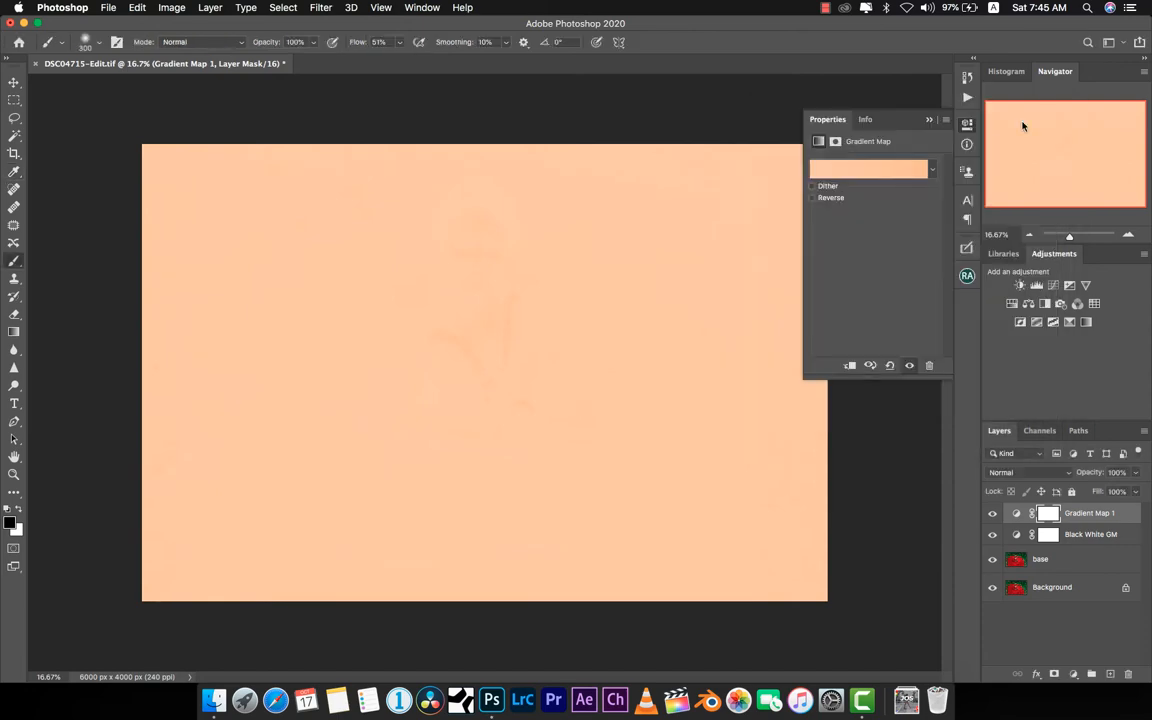
Step: Set the sand gradient map layer's blend mode to Soft Light and its opacity to 21%
{"action": "left_click", "coordinate": [1060, 476]}
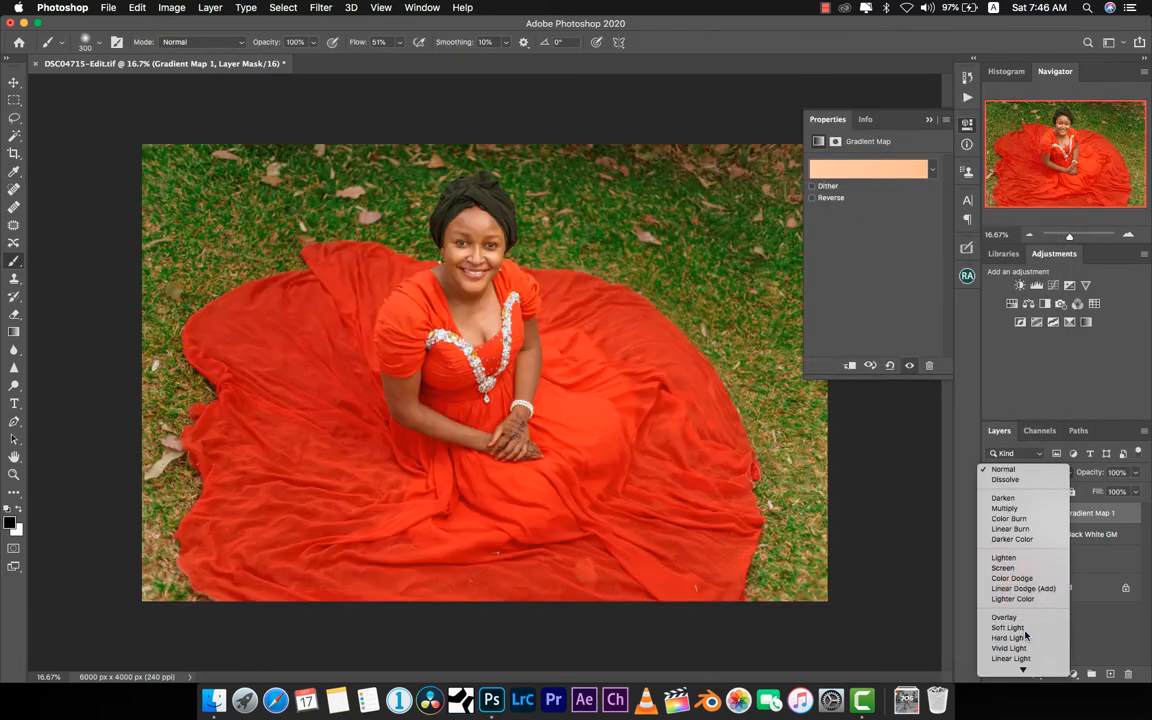
{"action": "left_click", "coordinate": [1024, 629]}
{"action": "left_click_drag", "start_coordinate": [1095, 479], "coordinate": [1042, 490]}
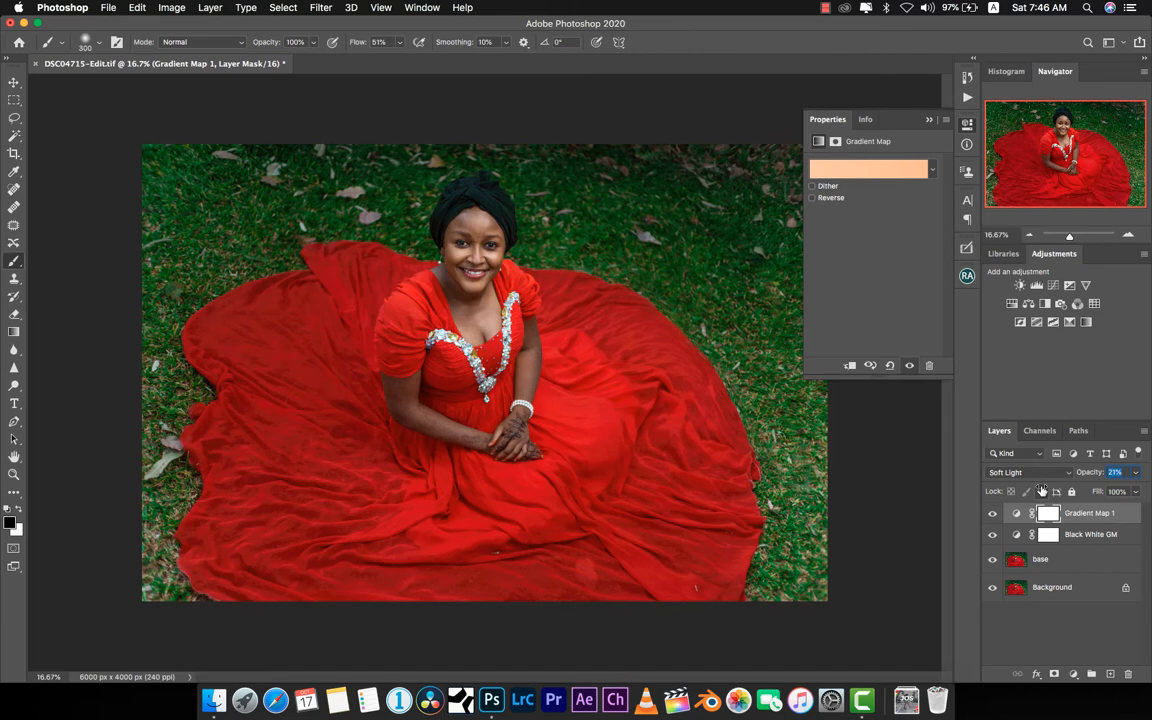
Step: Set the Black White GM layer's opacity to 36% and the Gradient Map 1 layer's opacity to 15%
{"action": "left_click", "coordinate": [1085, 534]}
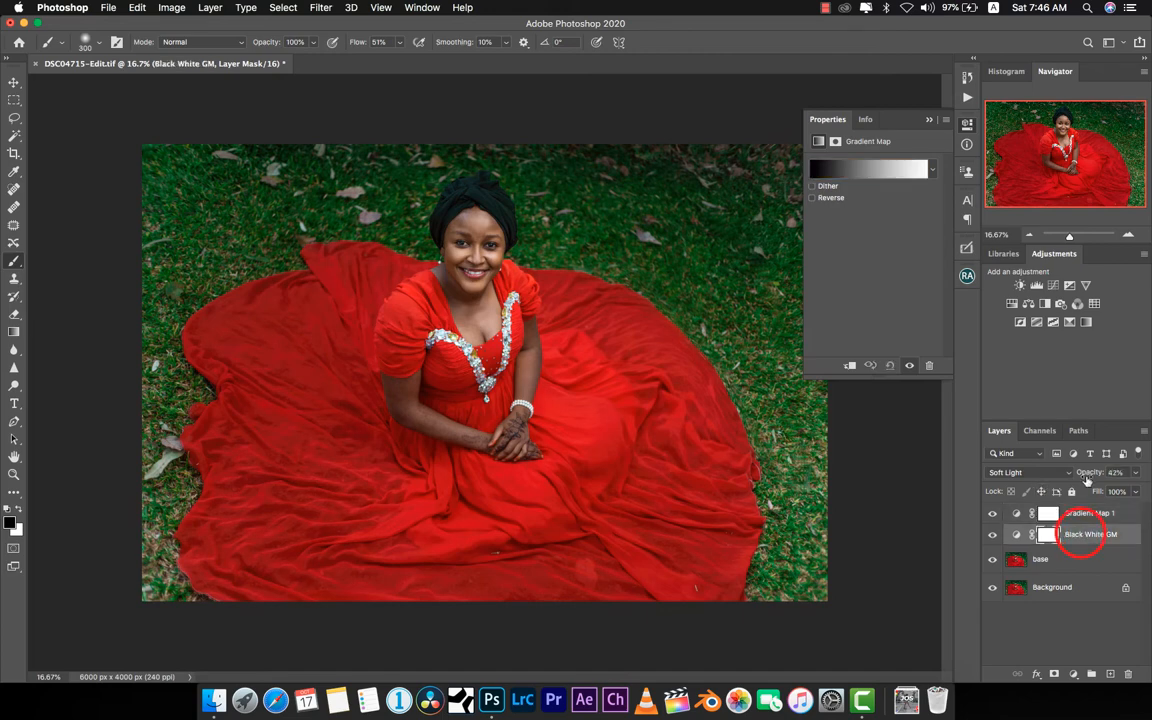
{"action": "left_click_drag", "start_coordinate": [1087, 472], "coordinate": [1089, 474]}
{"action": "left_click", "coordinate": [1090, 514]}
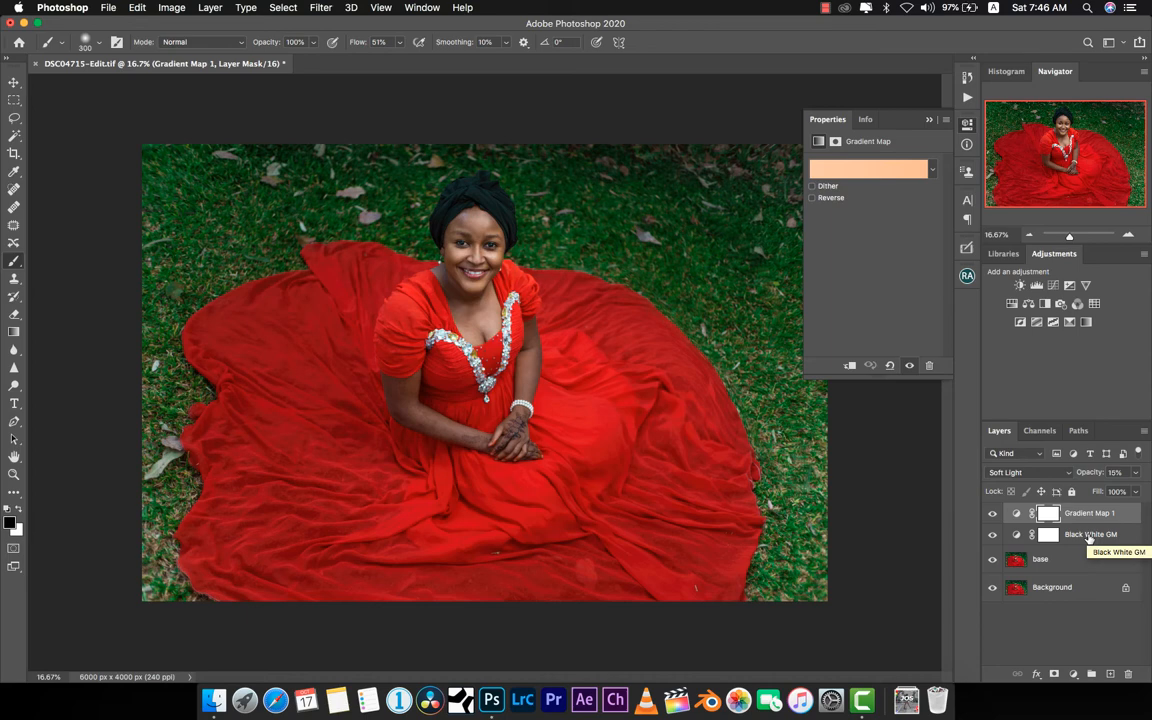
Step: Group the Gradient Map 1 and Black White GM layers, and compare the image with and without the group
{"action": "left_click", "coordinate": [1089, 537]}
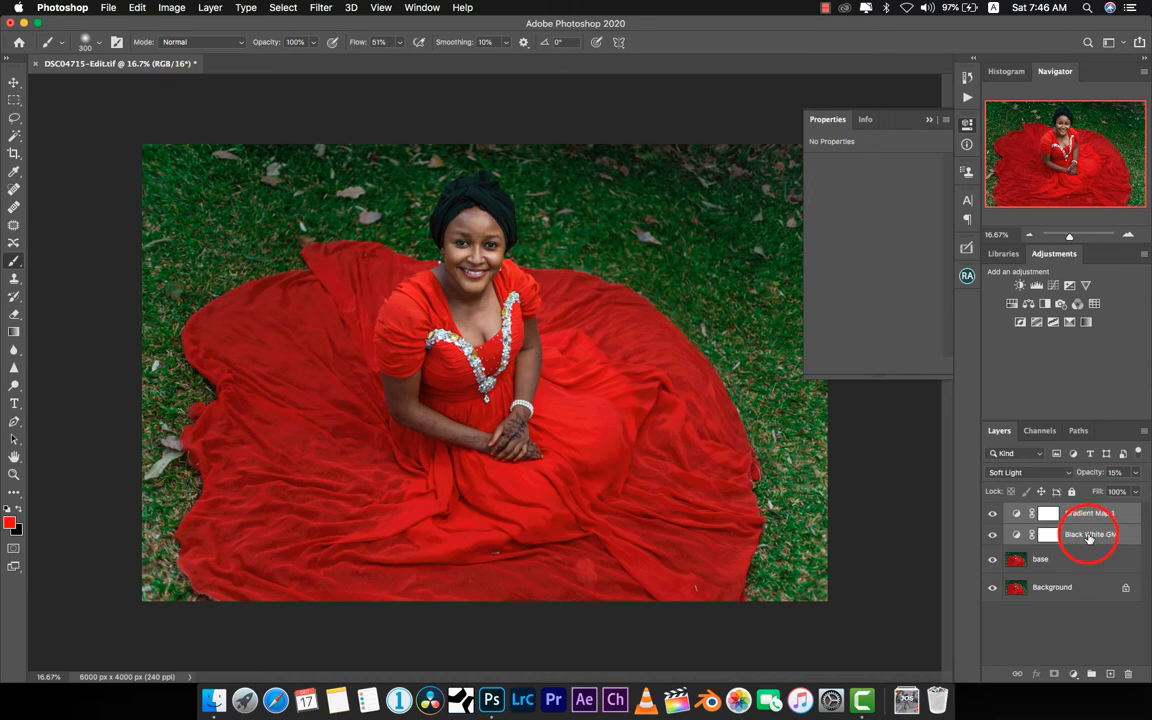
{"action": "key", "text": "super+g"}
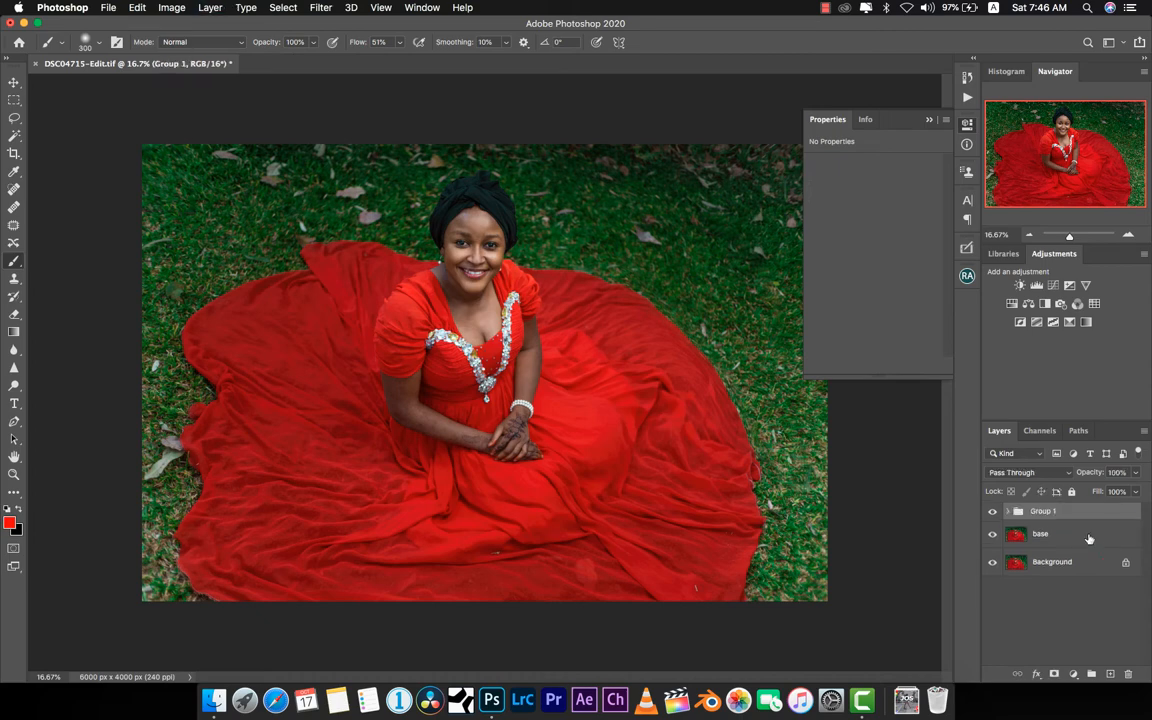
{"action": "left_click", "coordinate": [993, 514]}
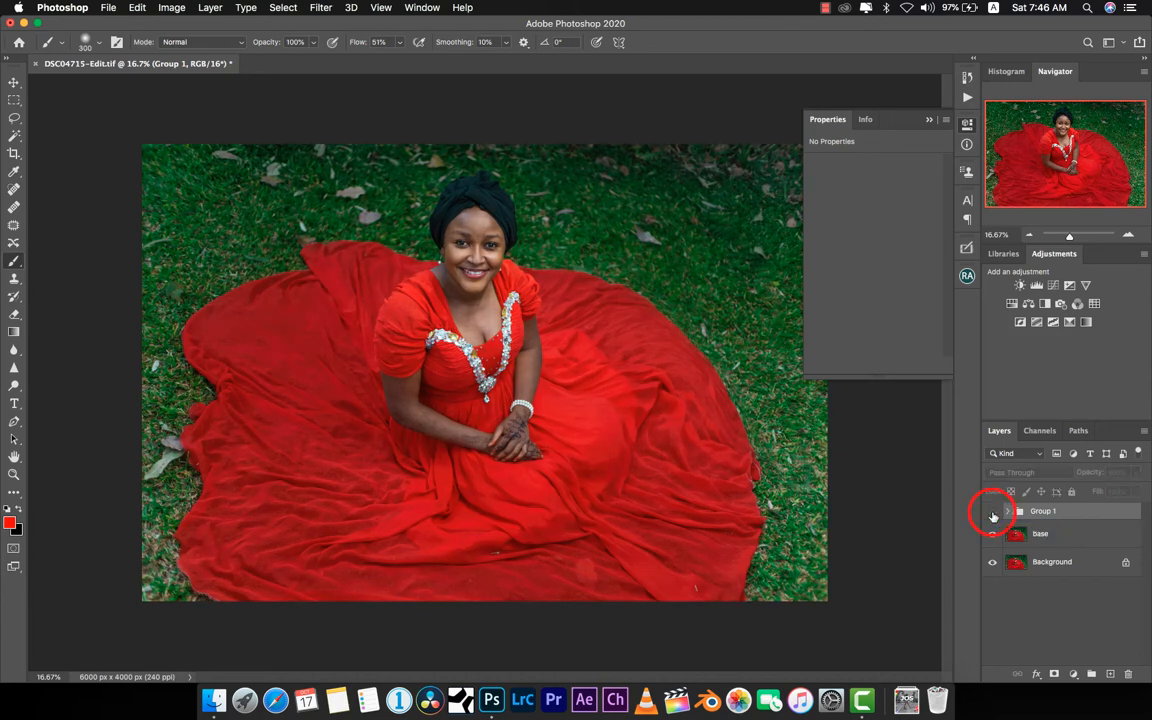
{"action": "left_click", "coordinate": [993, 514]}
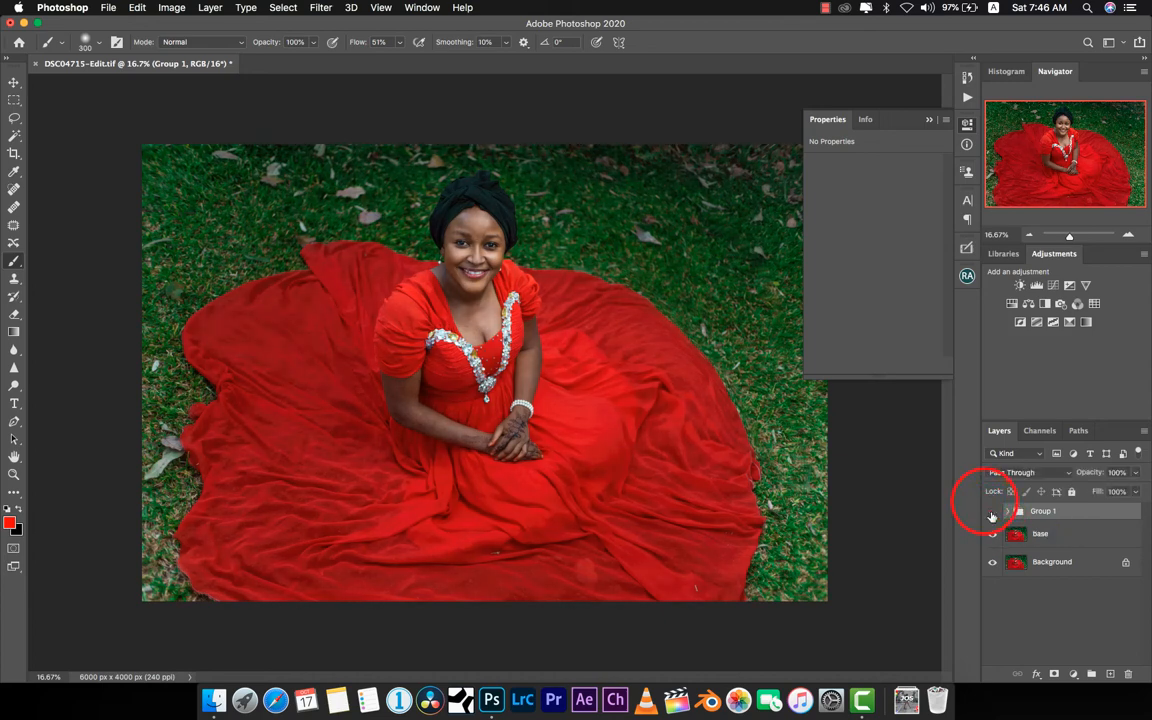
{"action": "left_click", "coordinate": [993, 514]}
{"action": "left_click", "coordinate": [992, 514]}
Step: Expand the group and set the Black White GM layer's opacity to 48%
{"action": "left_click", "coordinate": [1006, 512]}
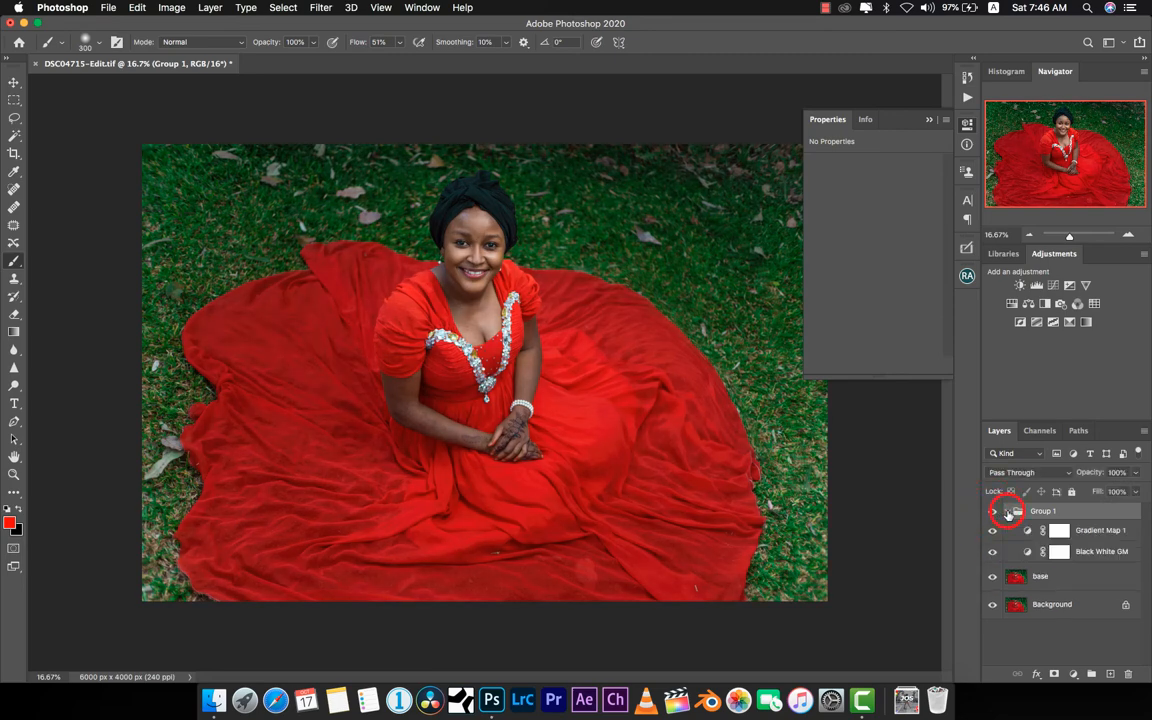
{"action": "left_click", "coordinate": [1102, 556]}
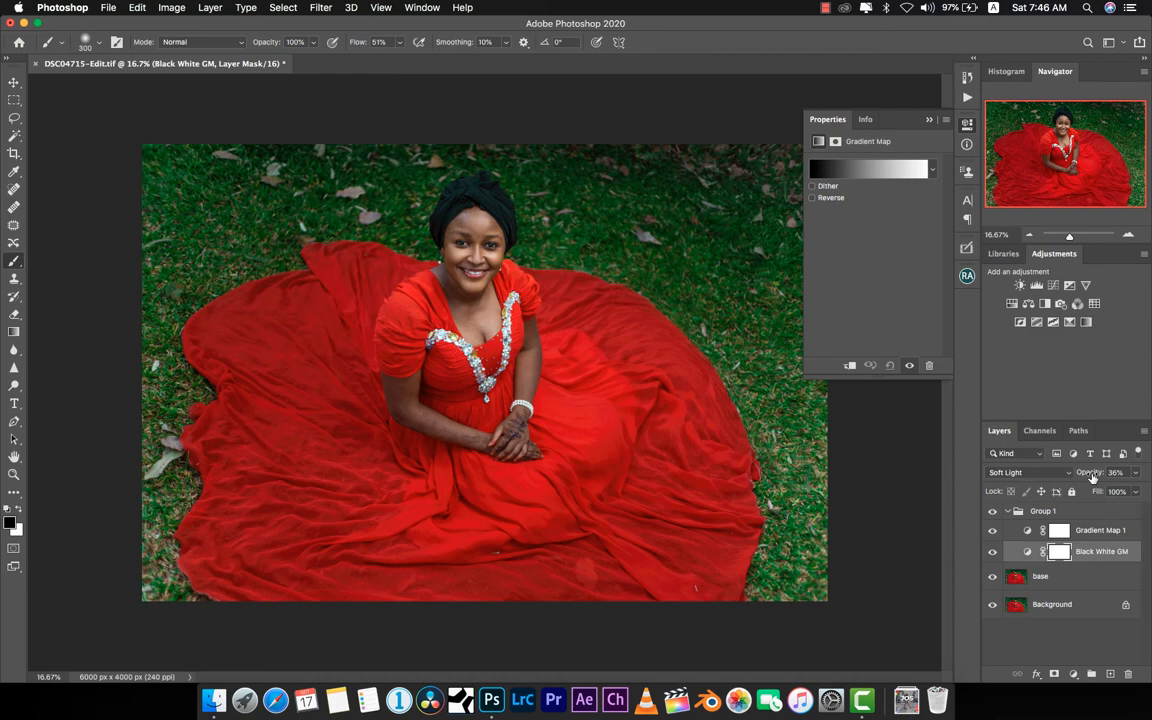
{"action": "left_click_drag", "start_coordinate": [1092, 478], "coordinate": [1100, 478]}
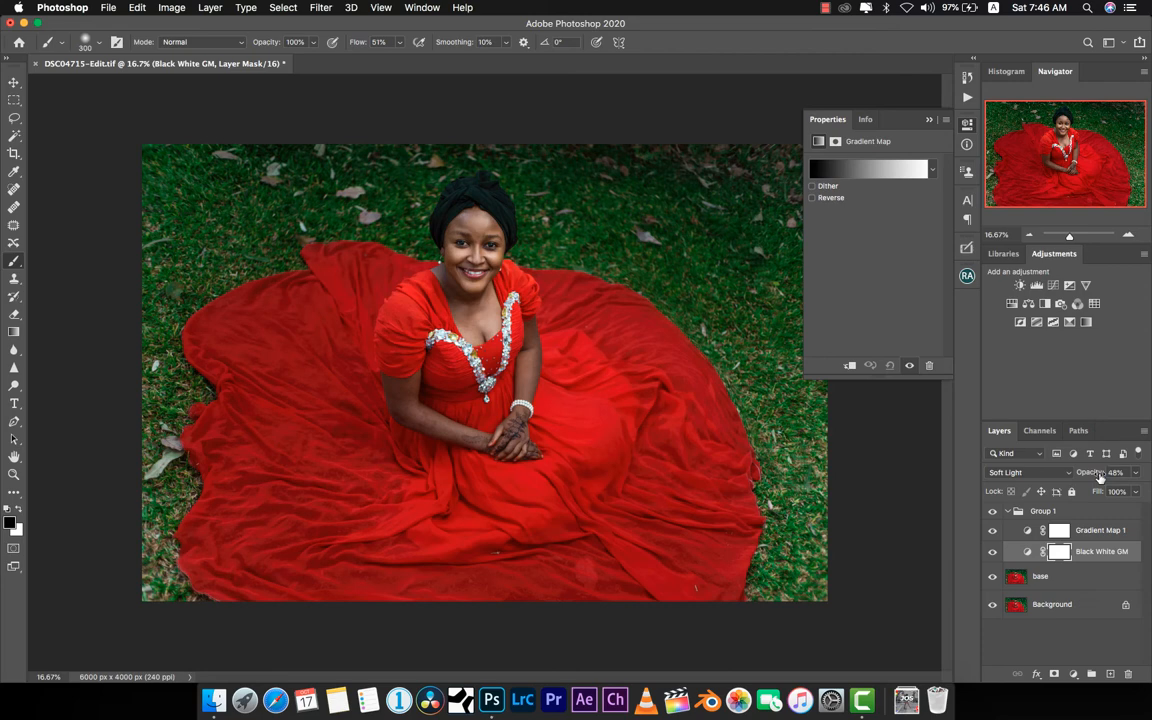
Step: Rename the Gradient Map 1 layer as Neutral GM
{"action": "double_click", "coordinate": [1101, 531]}
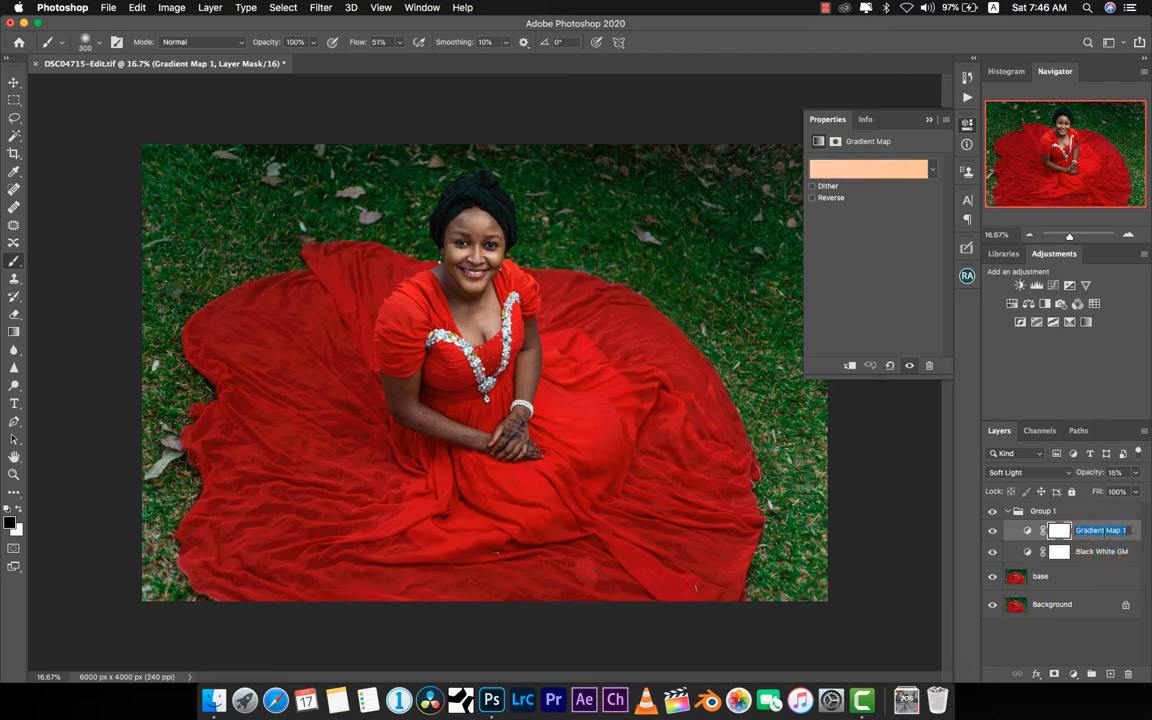
{"action": "type", "text": "NEutral"}
{"action": "key", "text": "BackSpace"}
{"action": "key", "text": "BackSpace"}
{"action": "key", "text": "BackSpace"}
{"action": "key", "text": "BackSpace"}
{"action": "key", "text": "BackSpace"}
{"action": "key", "text": "BackSpace"}
{"action": "type", "text": "eutral GM"}
{"action": "key", "text": "Return"}
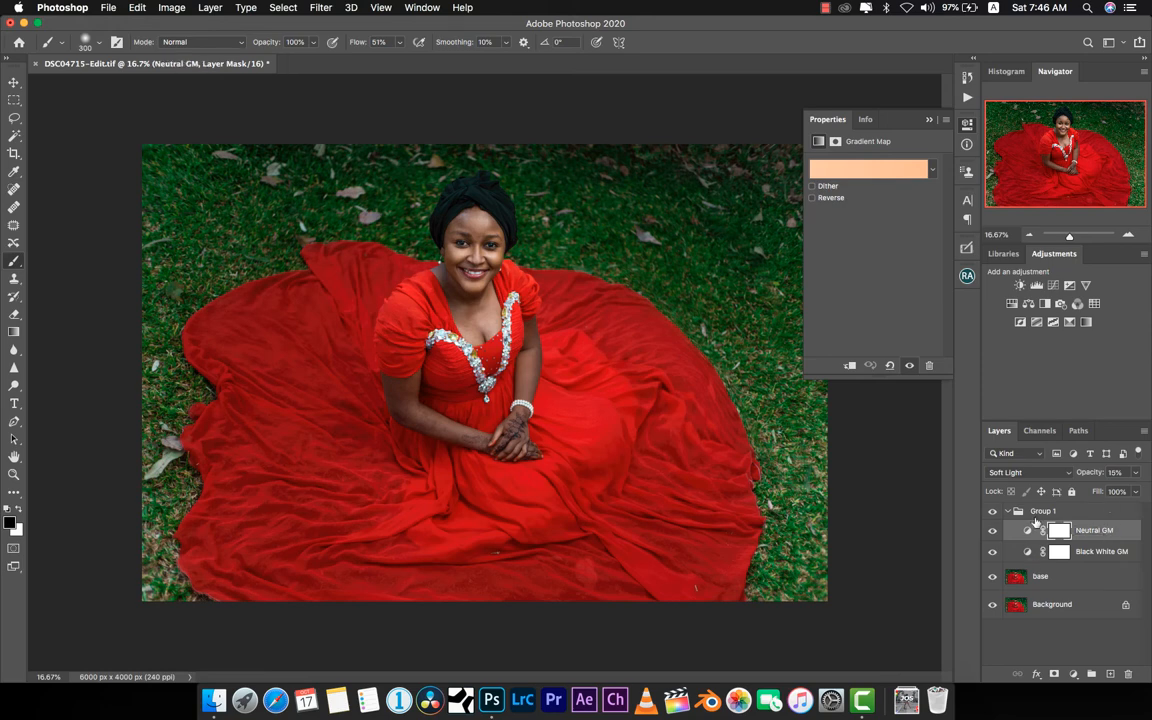
Step: Fine-tune the Neutral GM layer's opacity and collapse Group 1
{"action": "left_click", "coordinate": [1090, 474]}
{"action": "left_click_drag", "start_coordinate": [1090, 476], "coordinate": [1089, 478]}
{"action": "left_click", "coordinate": [1004, 511]}
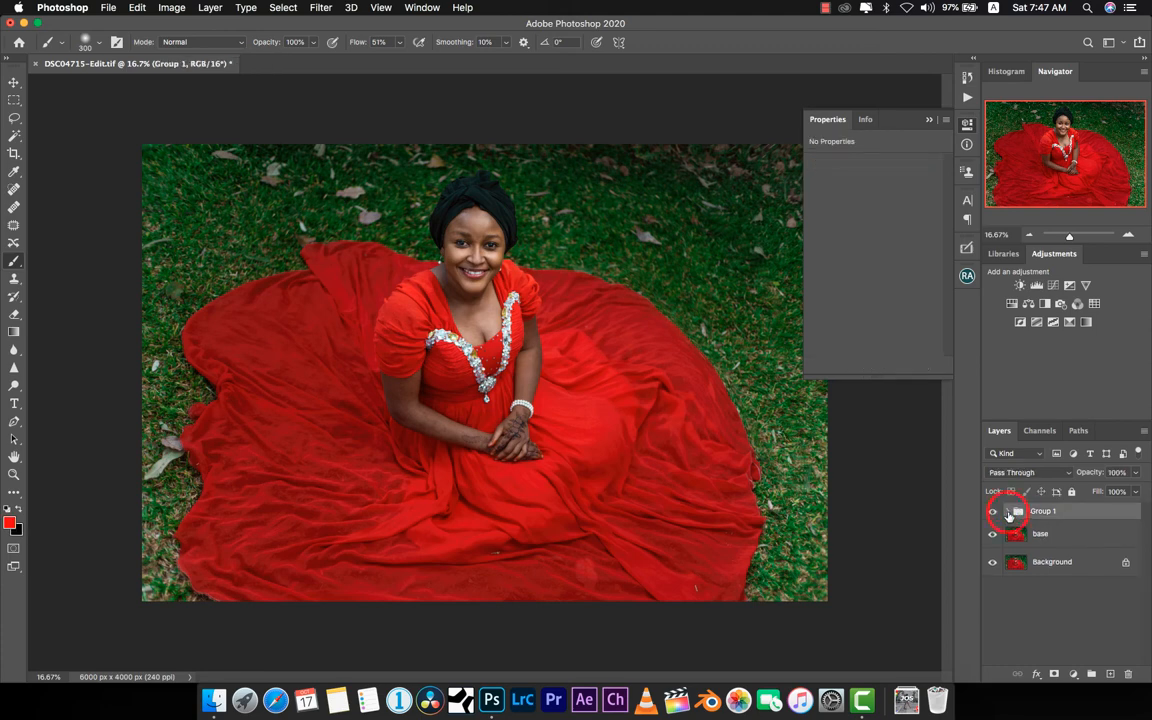
Step: Toggle Group 1's visibility to compare the portrait with and without the gradient map grading, leaving the group shown
{"action": "left_click", "coordinate": [992, 513]}
{"action": "left_click", "coordinate": [992, 513]}
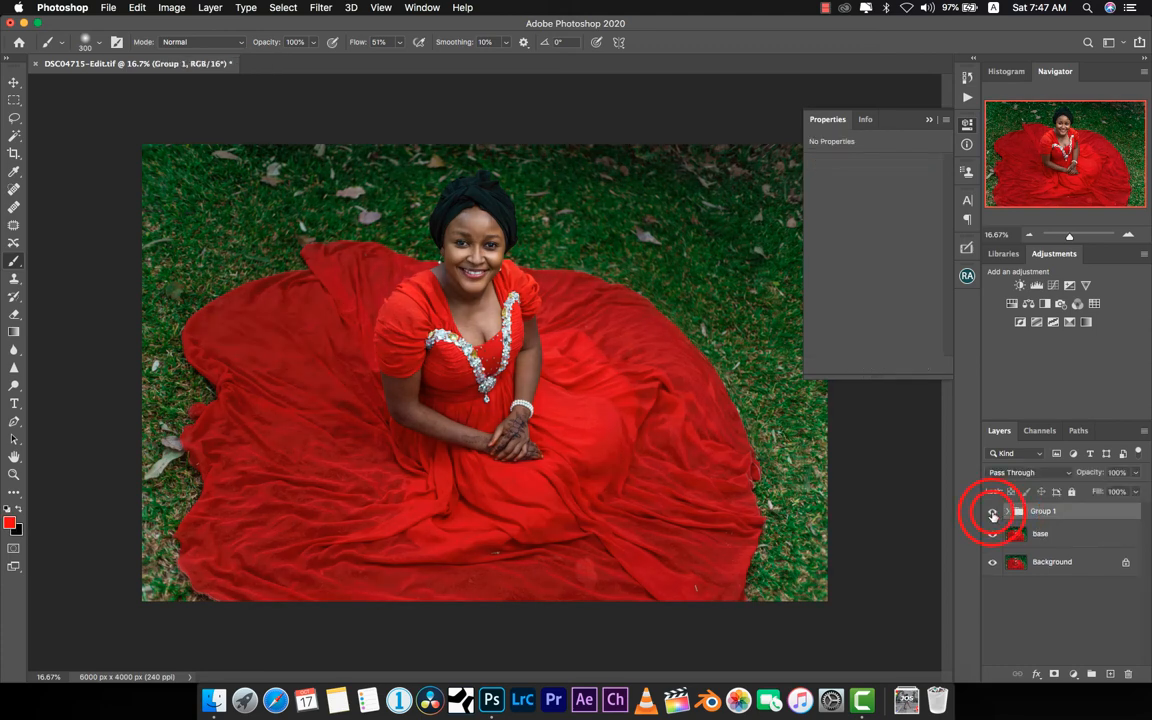
{"action": "left_click", "coordinate": [992, 513]}
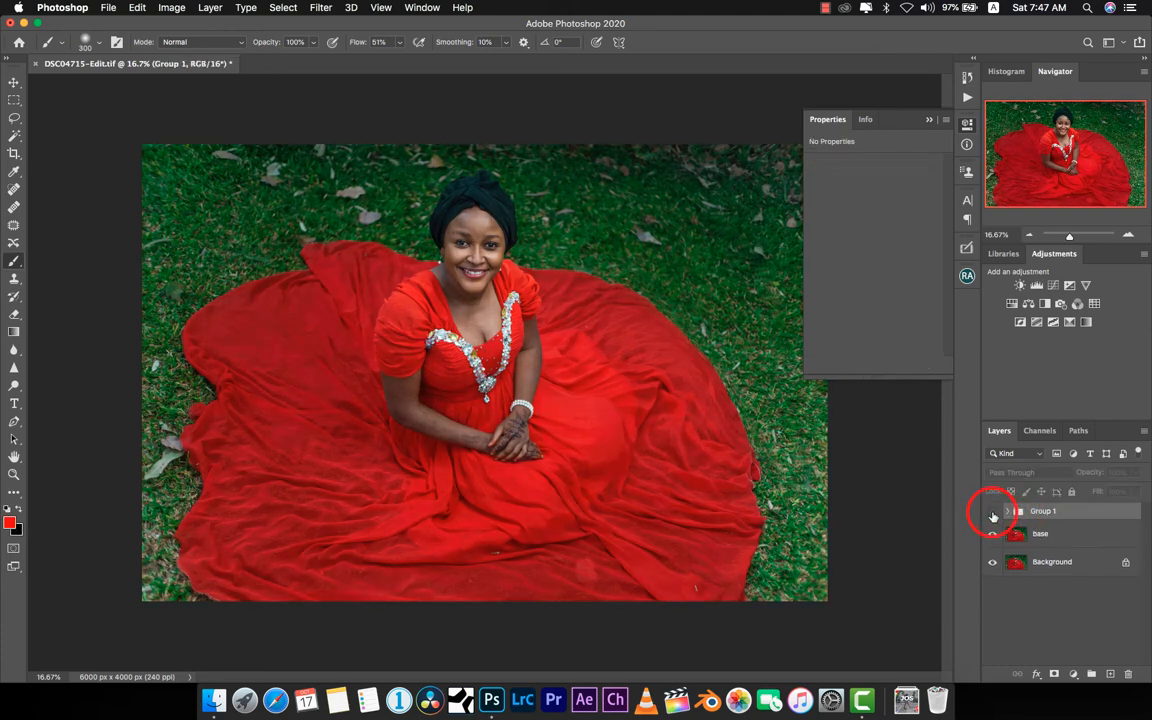
{"action": "left_click", "coordinate": [992, 513]}
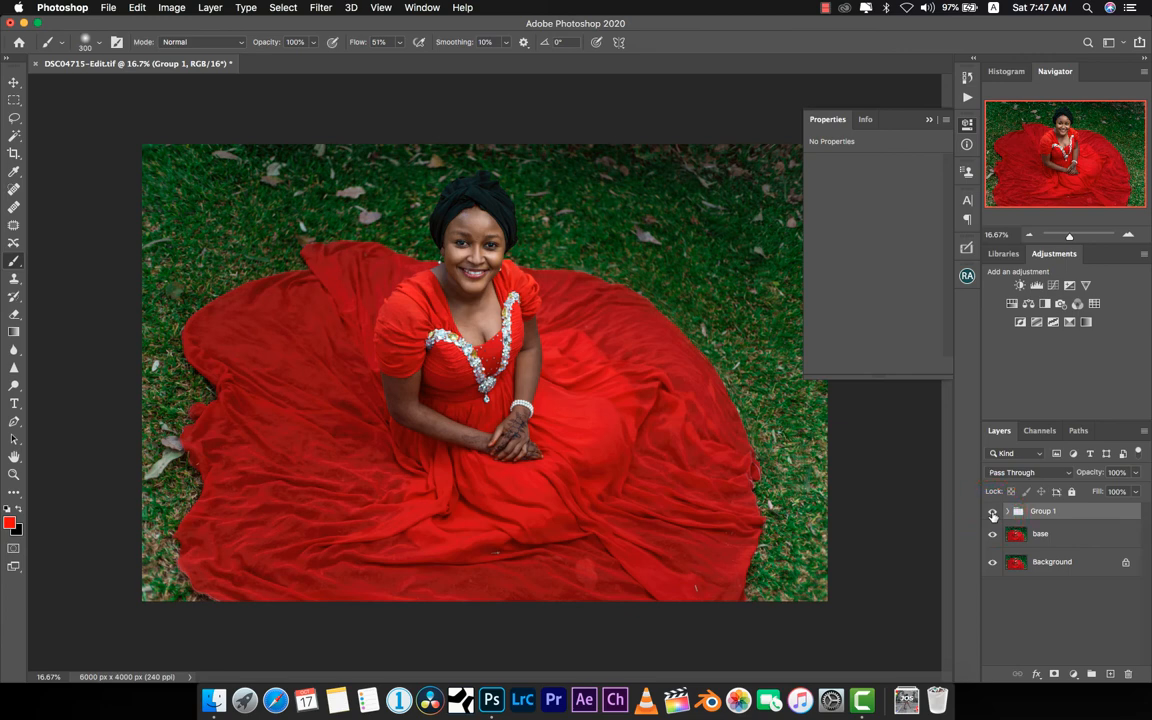